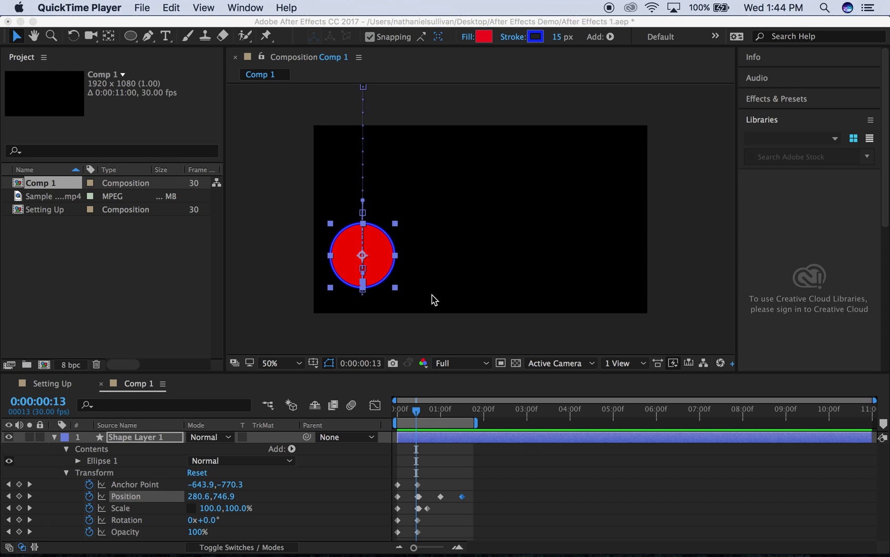
- Bring After Effects forward on Comp 1's keyframed ball and return to the first frame
{"action": "left_click", "coordinate": [395, 410]}
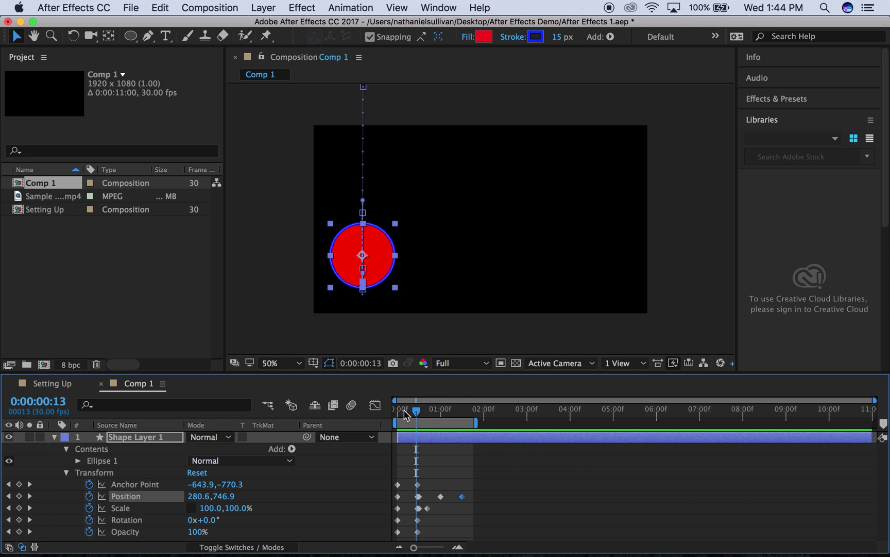
{"action": "left_click", "coordinate": [395, 410]}
- Preview the Comp 1 bouncing-ball animation, stop it, and scrub back to 0:00:00:21
{"action": "key", "text": "space"}
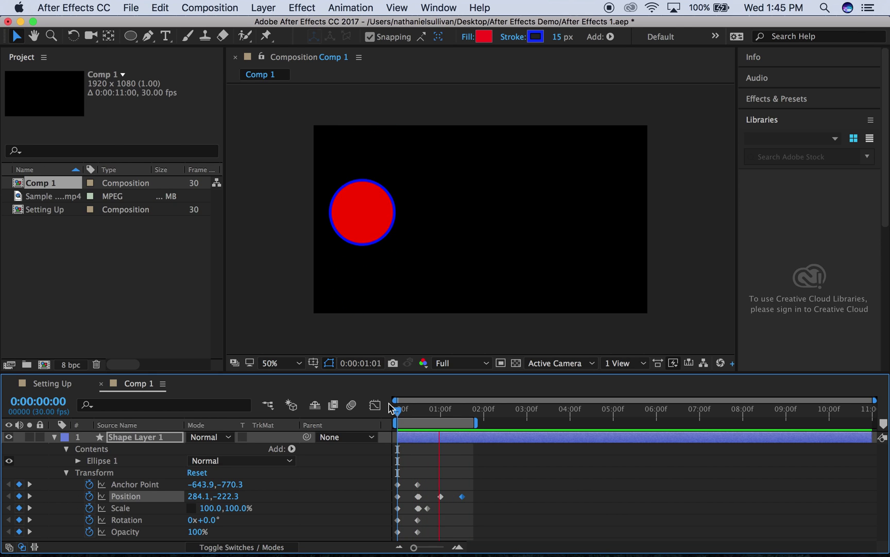
{"action": "key", "text": "space"}
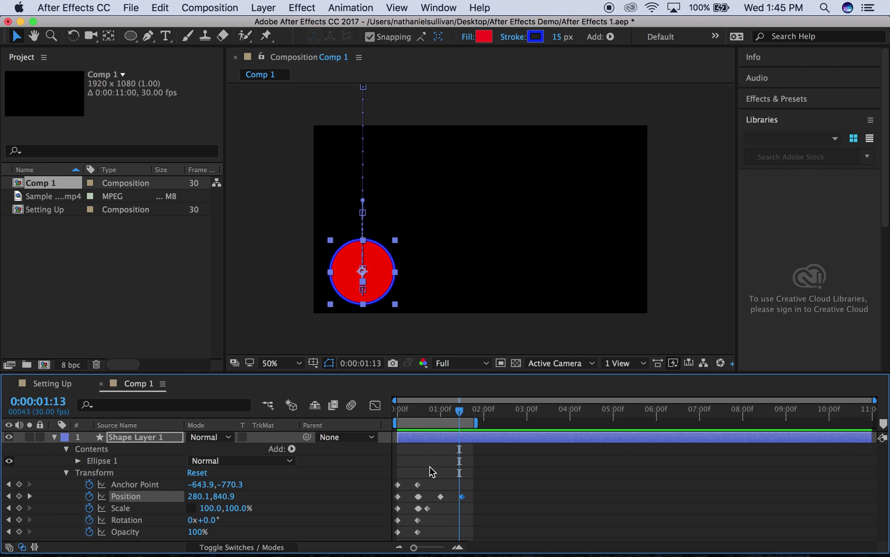
{"action": "left_click_drag", "start_coordinate": [459, 411], "coordinate": [430, 410]}
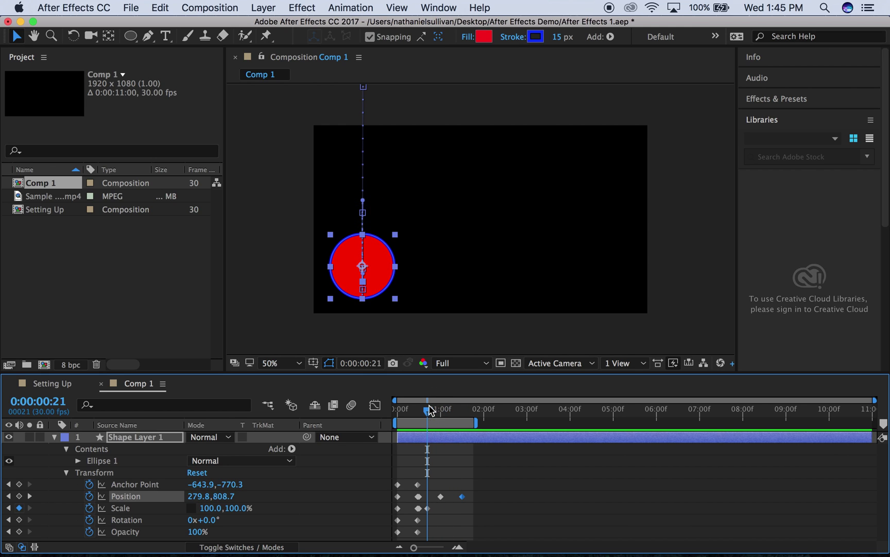
- Create Comp 2 and draw a red circle with a 15 px blue stroke on Shape Layer 1
{"action": "left_click", "coordinate": [44, 365]}
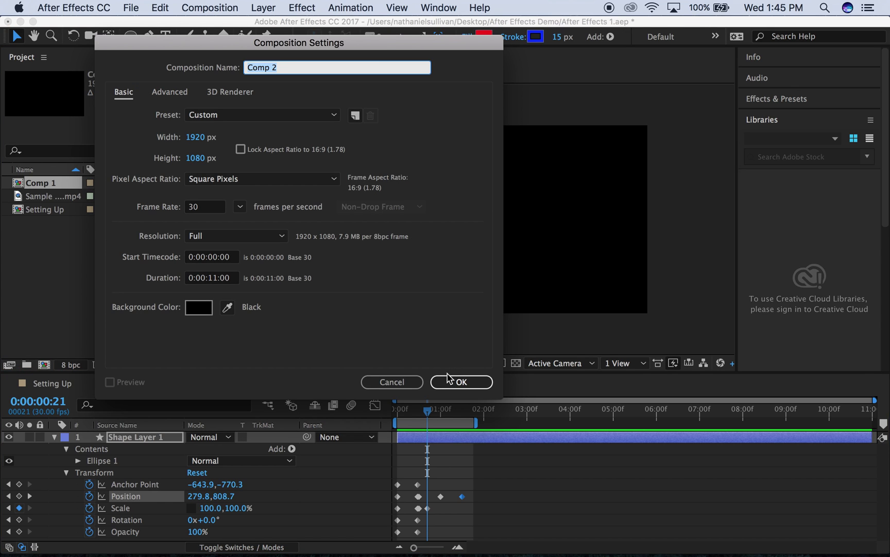
{"action": "left_click", "coordinate": [449, 378]}
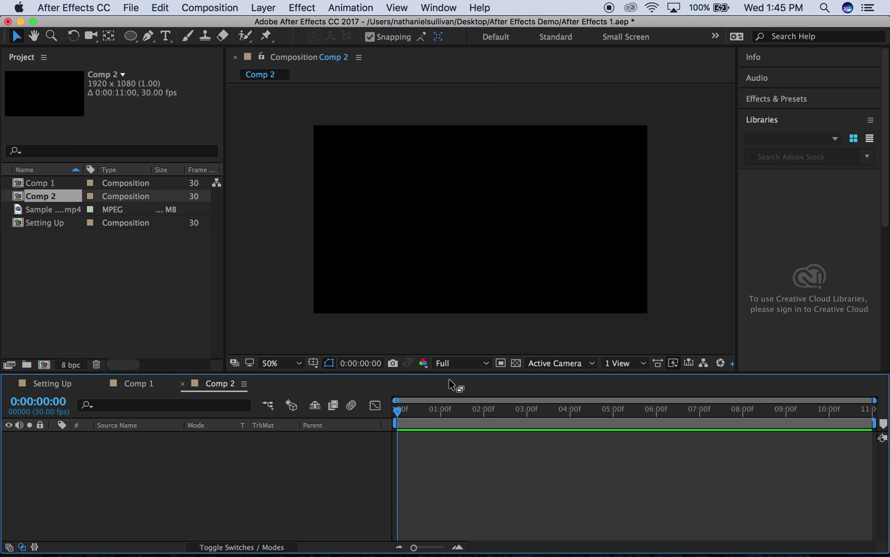
{"action": "left_click", "coordinate": [130, 35]}
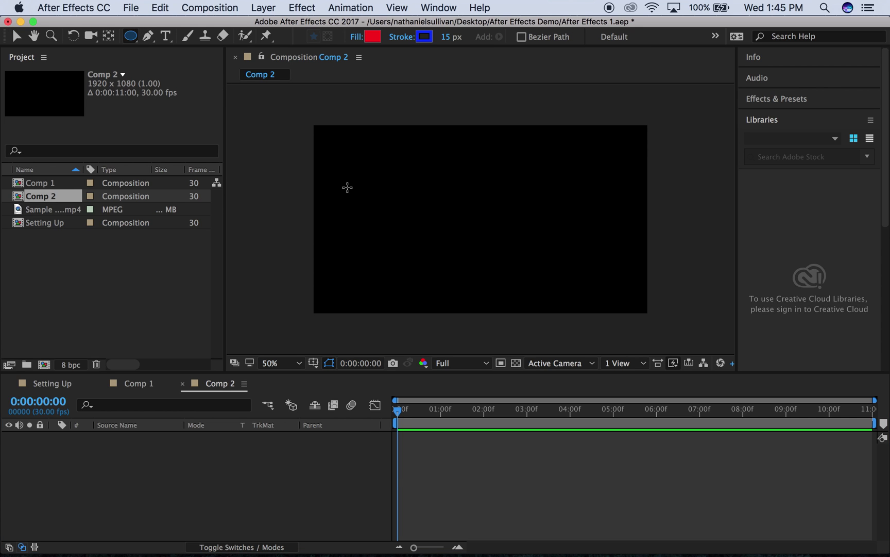
{"action": "left_click_drag", "start_coordinate": [347, 185], "coordinate": [410, 249]}
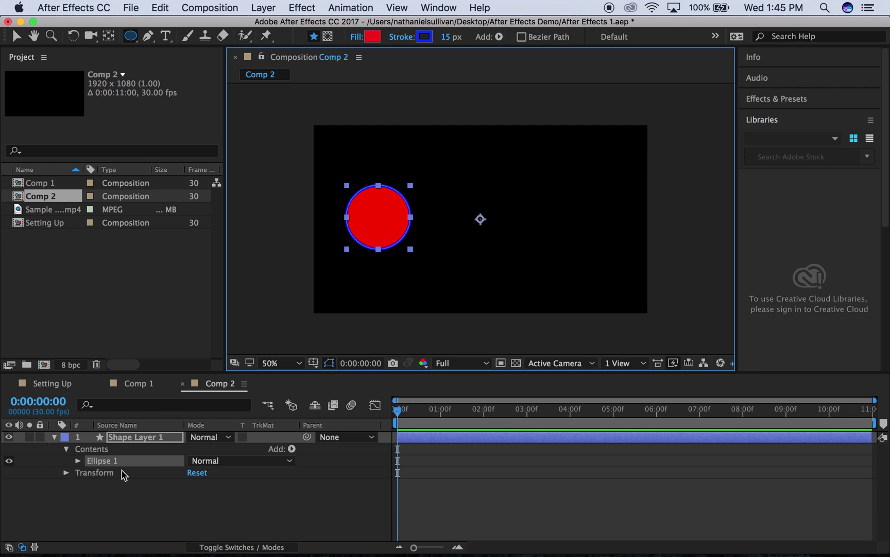
{"action": "mouse_move", "coordinate": [398, 409]}
{"action": "left_mouse_down"}
{"action": "mouse_move", "coordinate": [412, 412]}
{"action": "mouse_move", "coordinate": [398, 410]}
{"action": "left_mouse_up"}
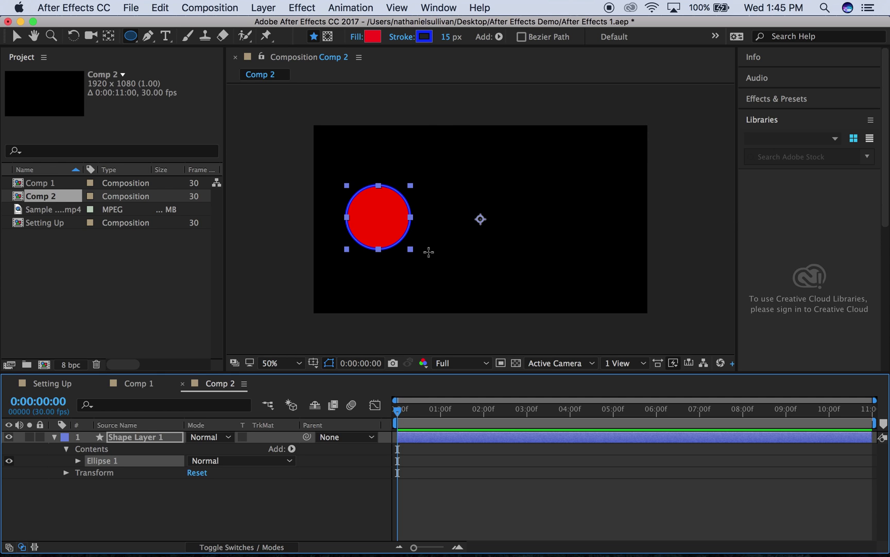
- Rotate the circle layer slightly with the Rotation tool
{"action": "left_click", "coordinate": [73, 35]}
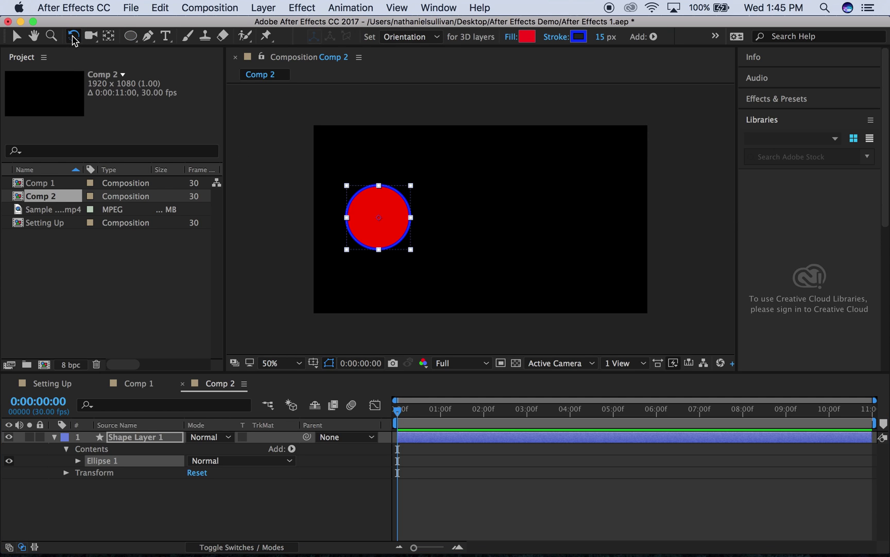
{"action": "left_click_drag", "start_coordinate": [367, 226], "coordinate": [371, 190]}
{"action": "left_click", "coordinate": [124, 473]}
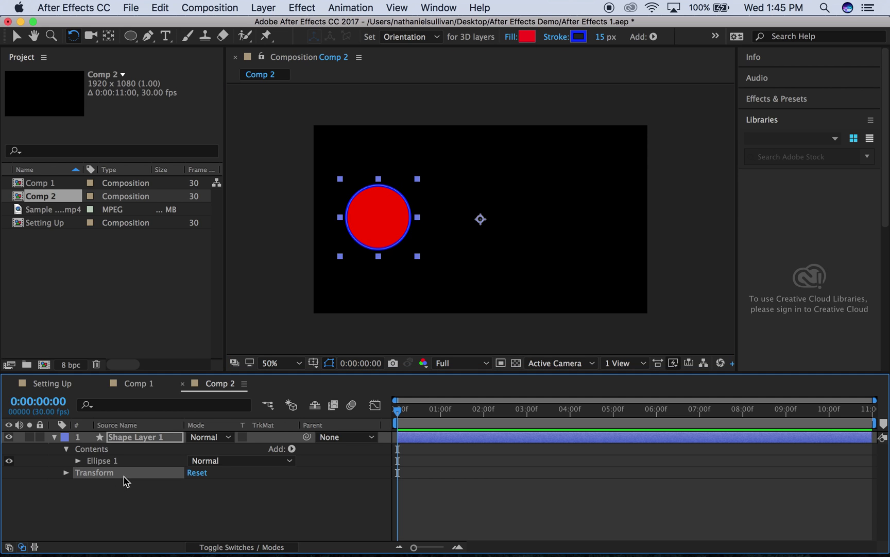
{"action": "left_click", "coordinate": [309, 191]}
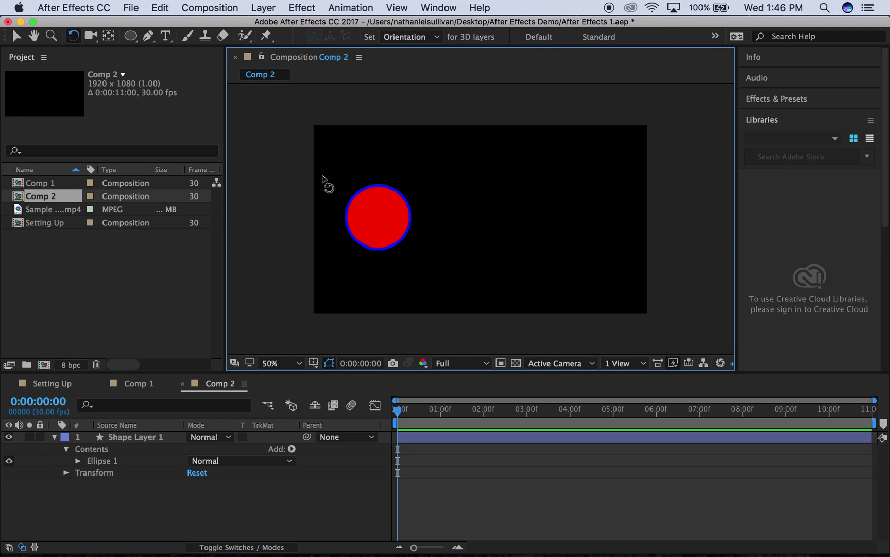
{"action": "left_click", "coordinate": [372, 207]}
{"action": "left_click", "coordinate": [483, 247]}
- Open Shape Layer 1's Transform properties, try Rotation at 9°, then reset it to 0x+0.0°
{"action": "left_click", "coordinate": [67, 473]}
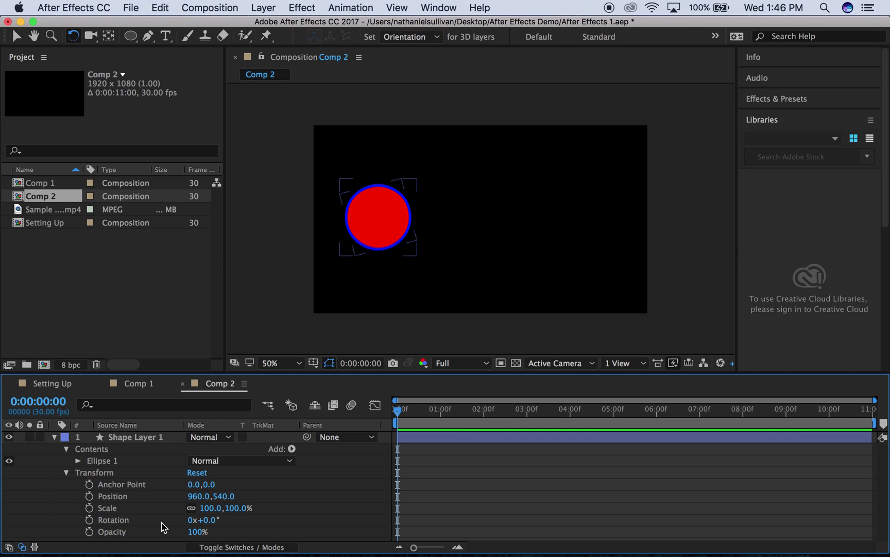
{"action": "left_click_drag", "start_coordinate": [205, 520], "coordinate": [146, 458]}
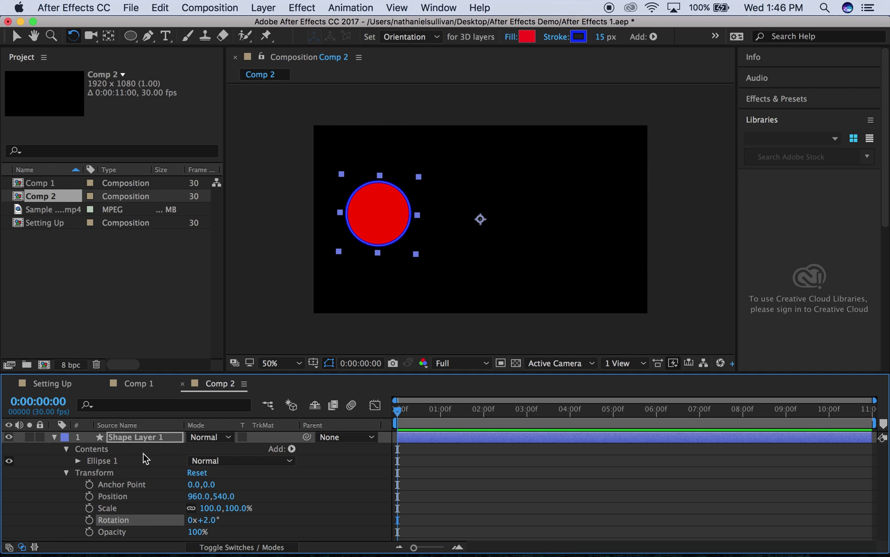
{"action": "left_click", "coordinate": [206, 520]}
{"action": "type", "text": "0"}
{"action": "key", "text": "Return"}
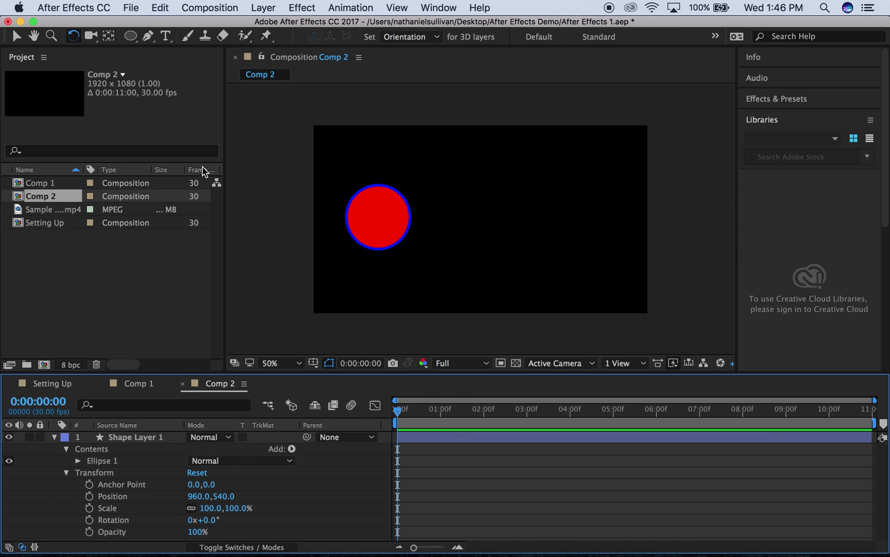
- Move the anchor point to the circle's centre: Anchor Point -588.6,-12.6, Position 371.4,527.4
{"action": "left_click", "coordinate": [105, 40]}
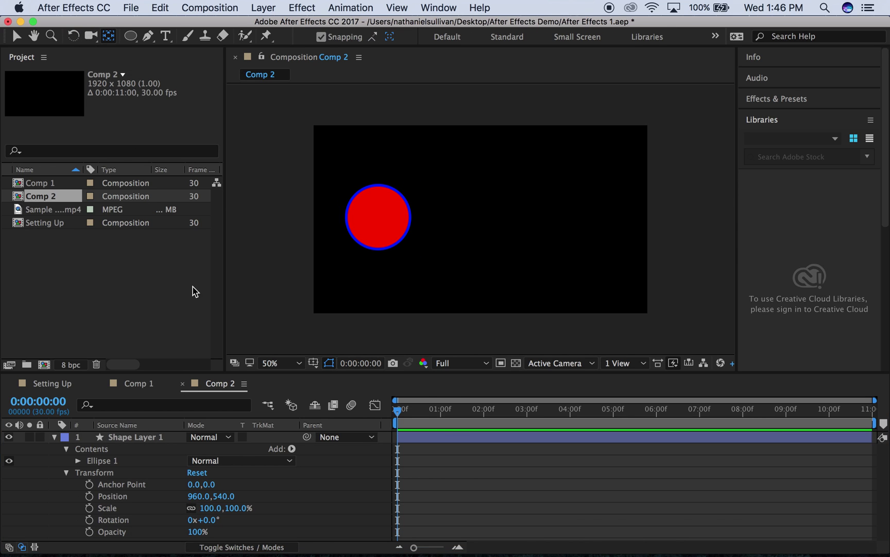
{"action": "left_click", "coordinate": [187, 483]}
{"action": "left_click", "coordinate": [120, 472]}
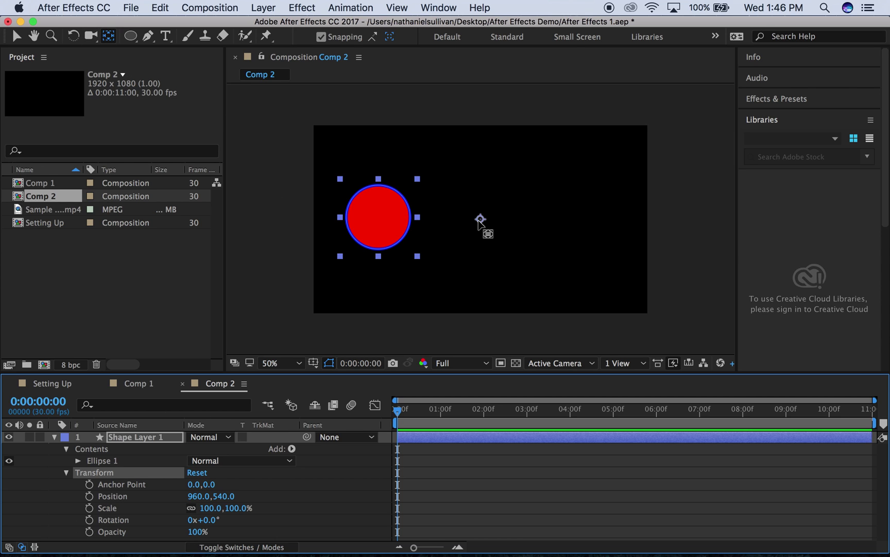
{"action": "left_click_drag", "start_coordinate": [482, 227], "coordinate": [386, 212]}
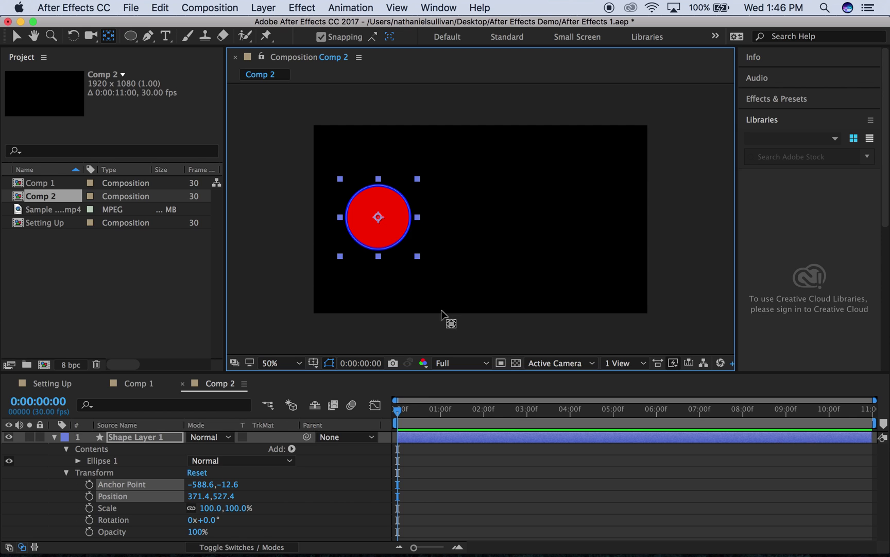
{"action": "left_click", "coordinate": [16, 36]}
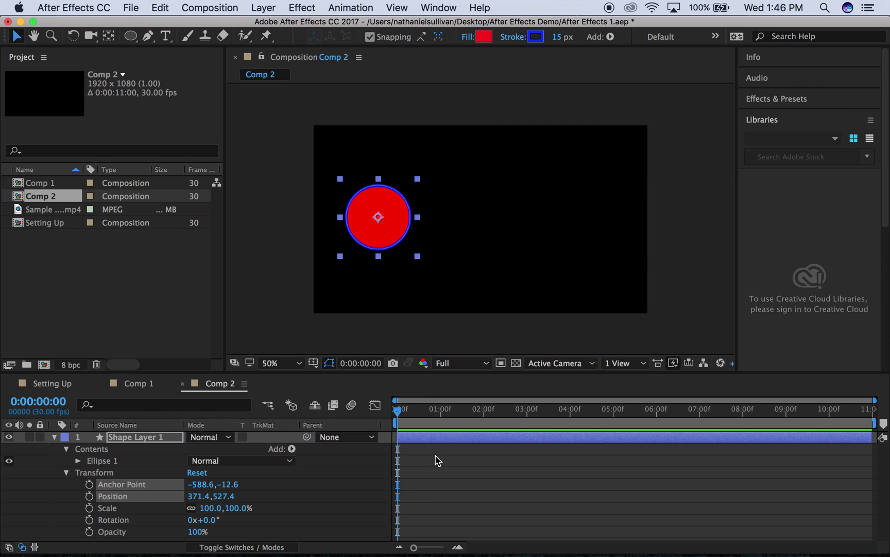
- Return the current time to 0:00:00:00 with Go to Time
{"action": "mouse_move", "coordinate": [400, 414]}
{"action": "left_mouse_down"}
{"action": "mouse_move", "coordinate": [424, 413]}
{"action": "mouse_move", "coordinate": [398, 412]}
{"action": "left_mouse_up"}
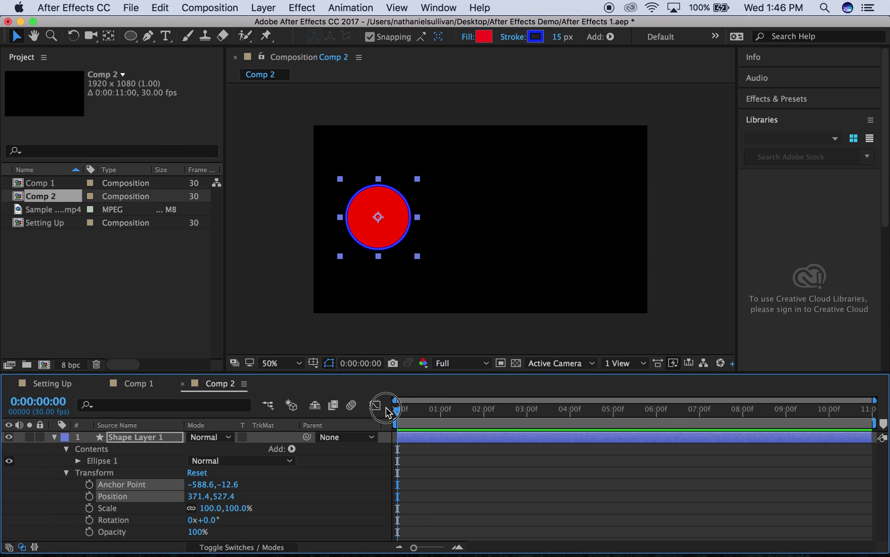
{"action": "left_click", "coordinate": [373, 364]}
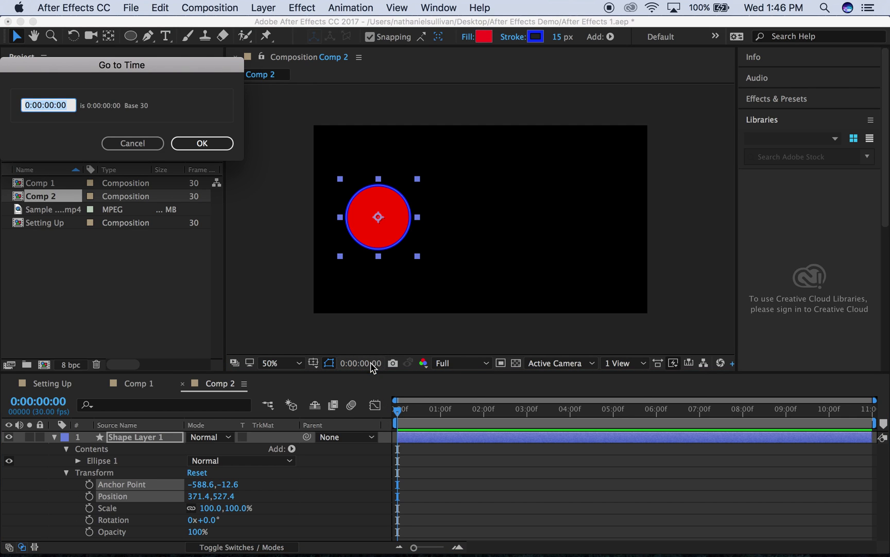
{"action": "left_click", "coordinate": [217, 144]}
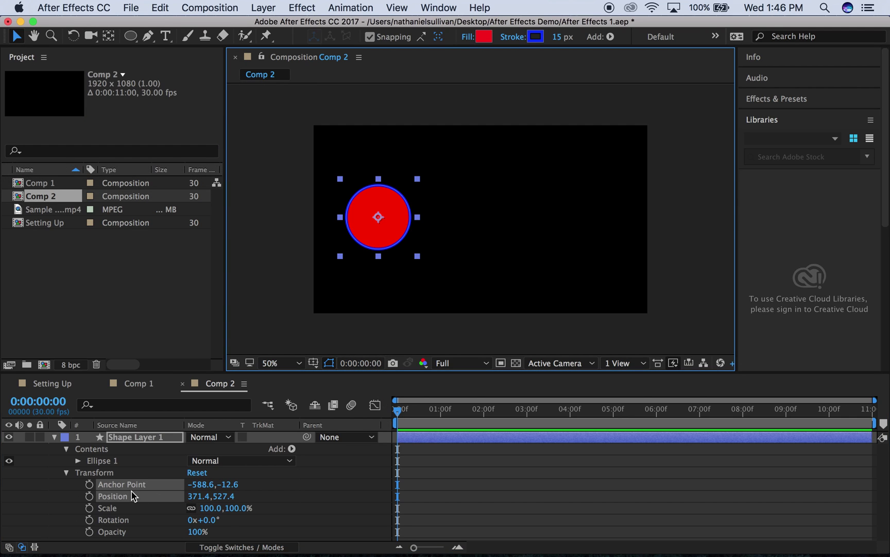
- Set transform keyframes at 0:00:00:00 and raise the ball above the frame to Position 371.4,-206.6
{"action": "left_click_drag", "start_coordinate": [89, 484], "coordinate": [90, 532]}
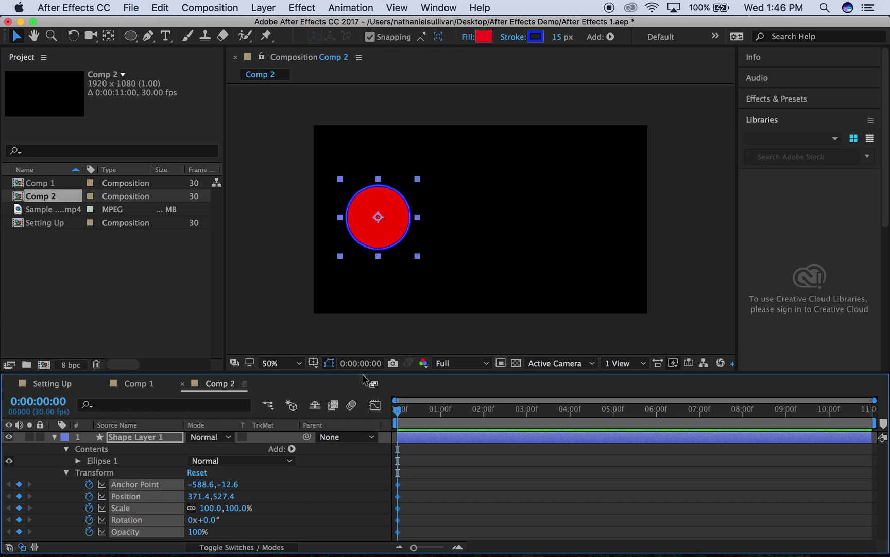
{"action": "left_click_drag", "start_coordinate": [396, 410], "coordinate": [394, 408]}
{"action": "left_click_drag", "start_coordinate": [222, 499], "coordinate": [2, 477]}
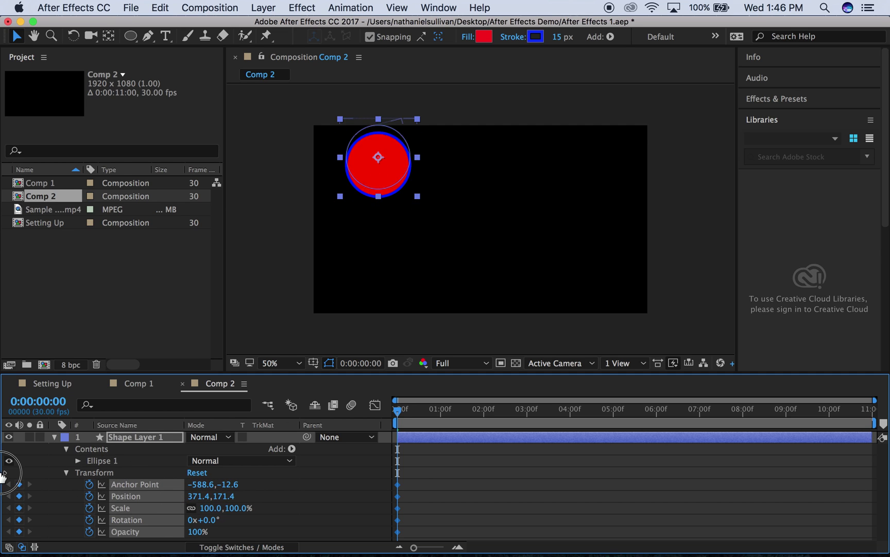
{"action": "left_click_drag", "start_coordinate": [225, 496], "coordinate": [2, 464]}
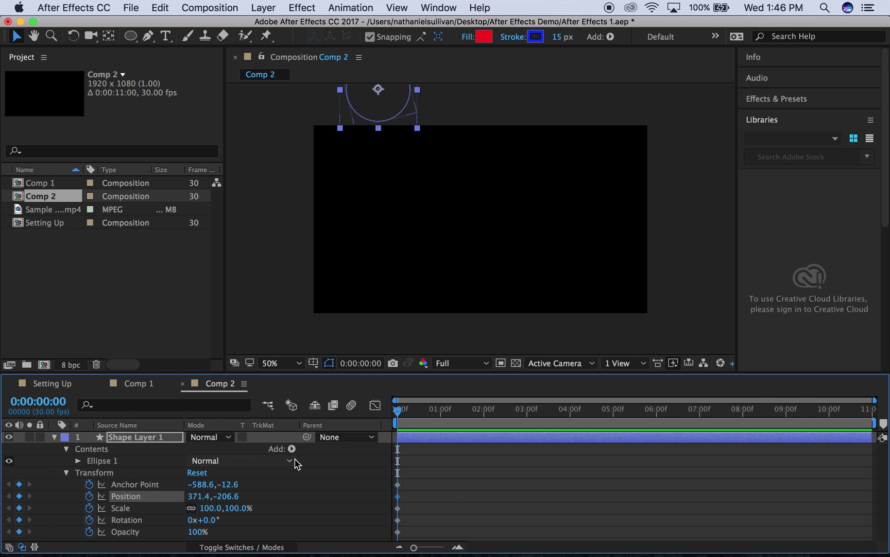
{"action": "left_click", "coordinate": [360, 364]}
- At 0:00:00:15, keyframe the ball's Position at the frame bottom, 371.4,895.0
{"action": "key", "text": "BackSpace"}
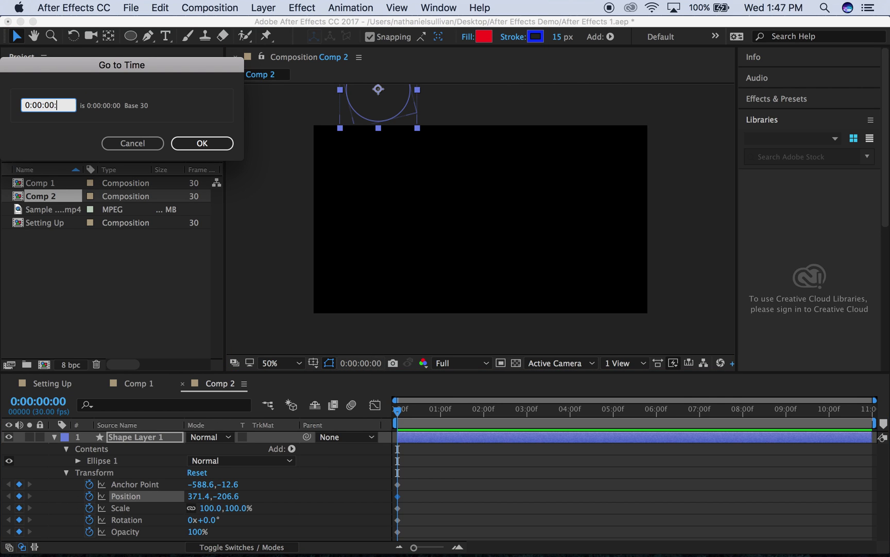
{"action": "key", "text": "Return"}
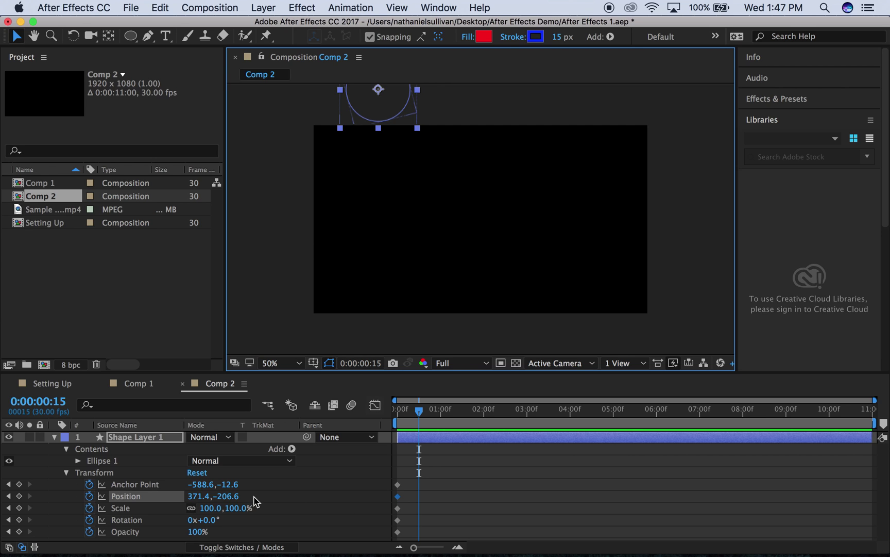
{"action": "left_click", "coordinate": [230, 496]}
{"action": "type", "text": "800"}
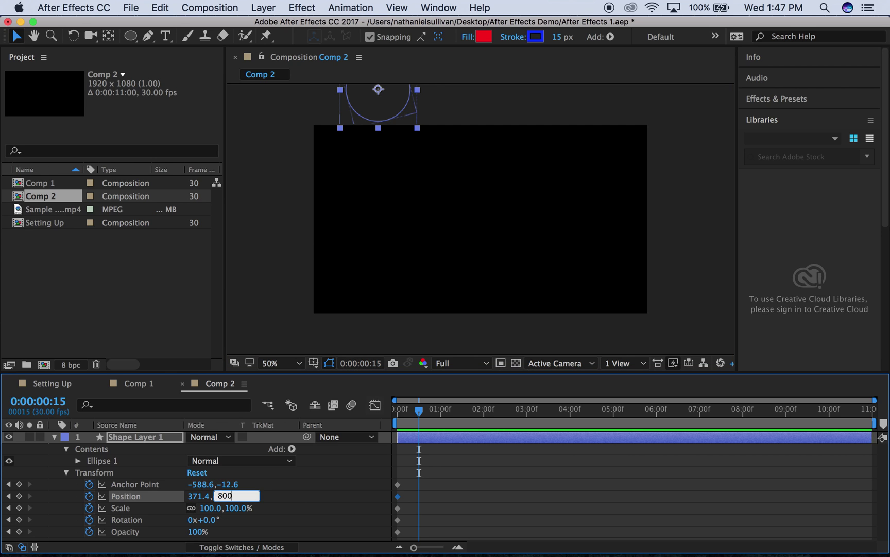
{"action": "key", "text": "Return"}
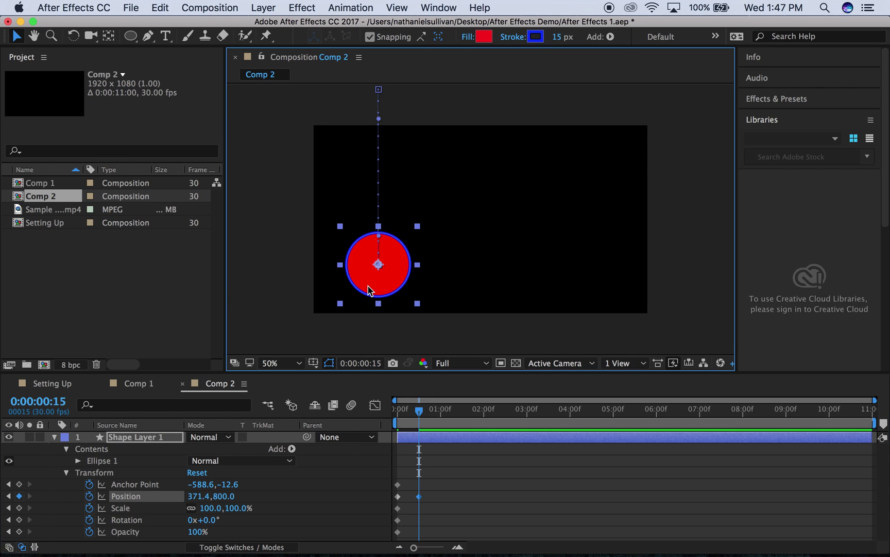
{"action": "left_click_drag", "start_coordinate": [231, 496], "coordinate": [323, 512]}
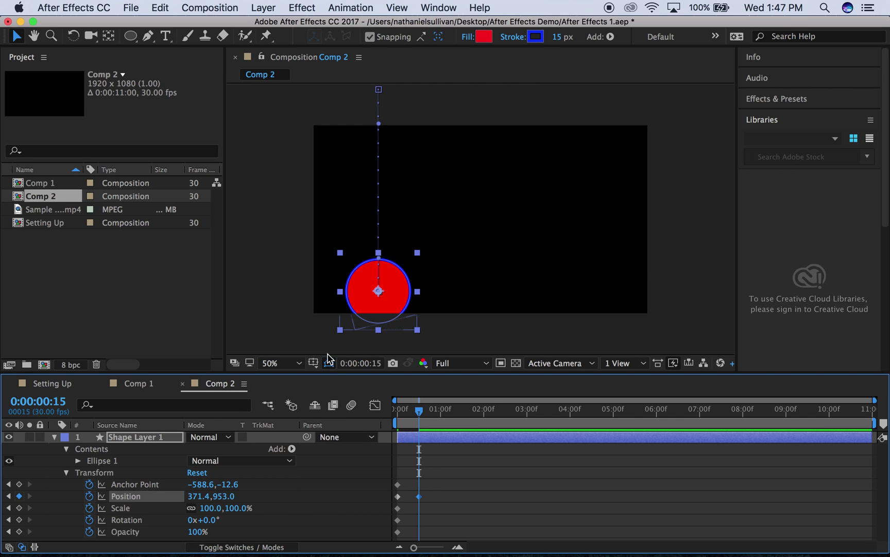
{"action": "left_click", "coordinate": [355, 363]}
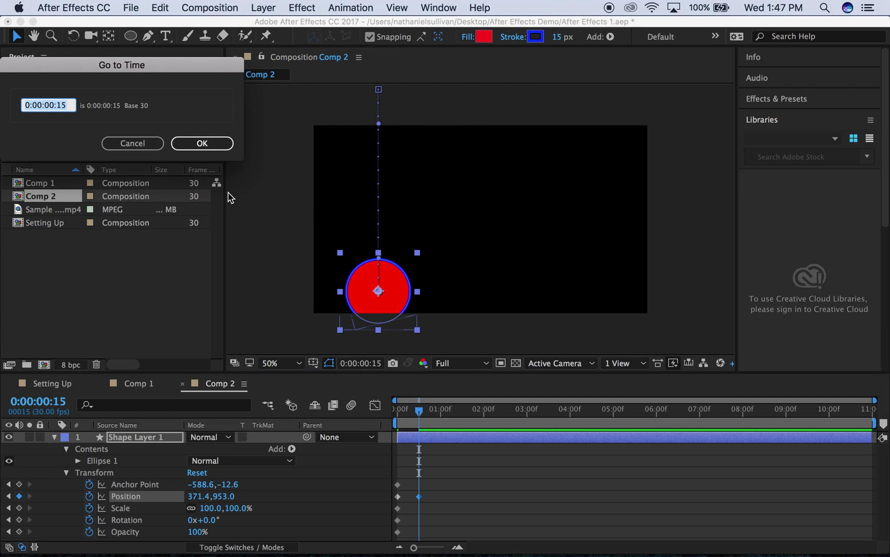
{"action": "left_click", "coordinate": [120, 141]}
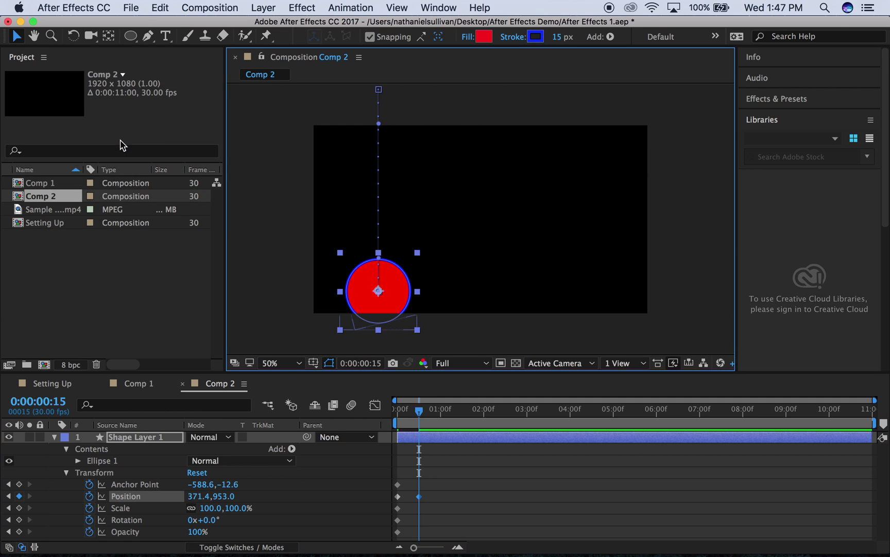
{"action": "left_click", "coordinate": [220, 498]}
{"action": "left_click_drag", "start_coordinate": [220, 501], "coordinate": [187, 497]}
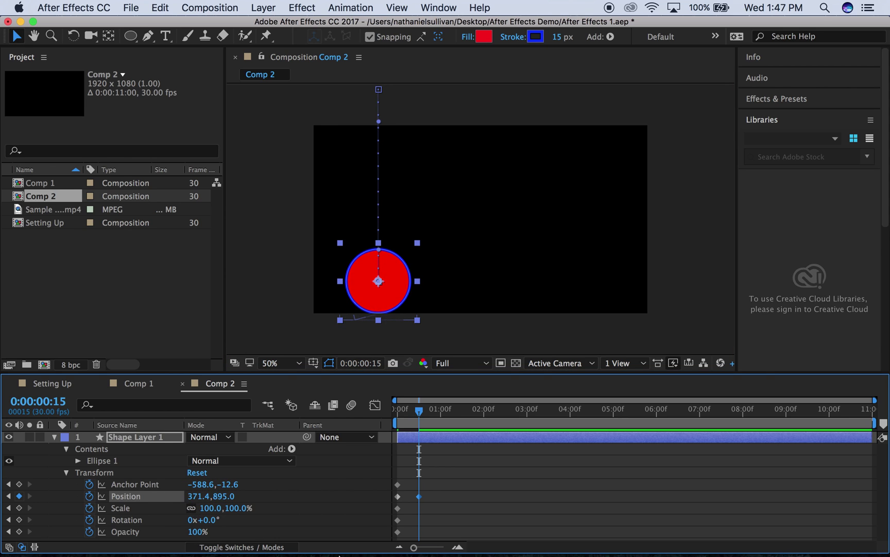
- At frame 16, unlink Scale and squash the ball's height to 81%
{"action": "left_click", "coordinate": [351, 363]}
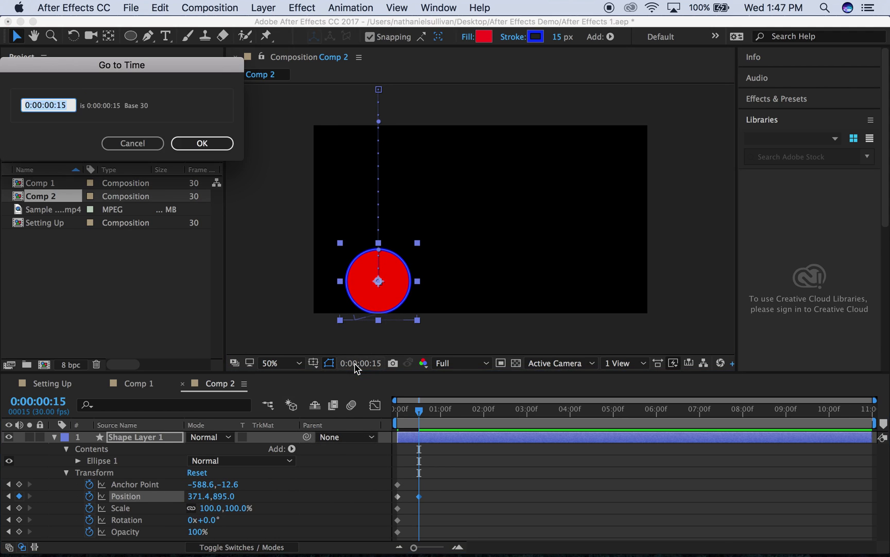
{"action": "key", "text": "Right"}
{"action": "type", "text": "6"}
{"action": "key", "text": "Return"}
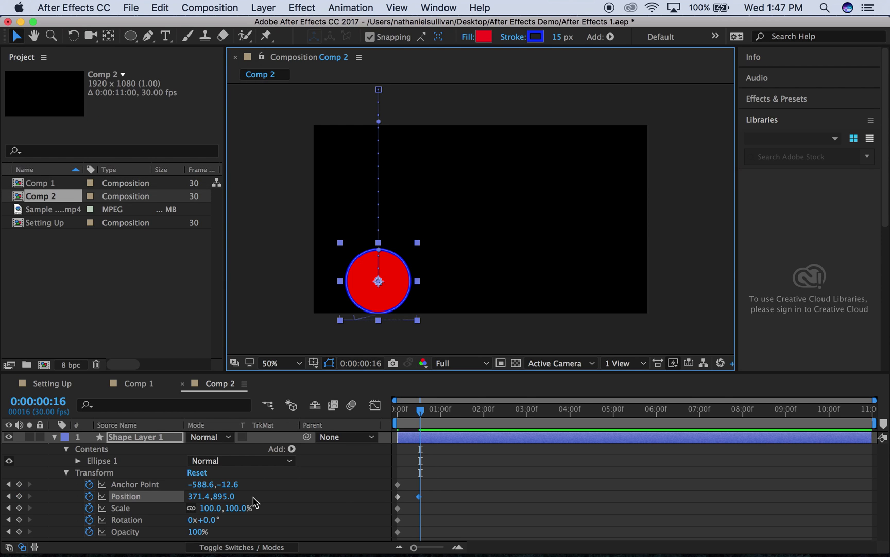
{"action": "left_click", "coordinate": [194, 510]}
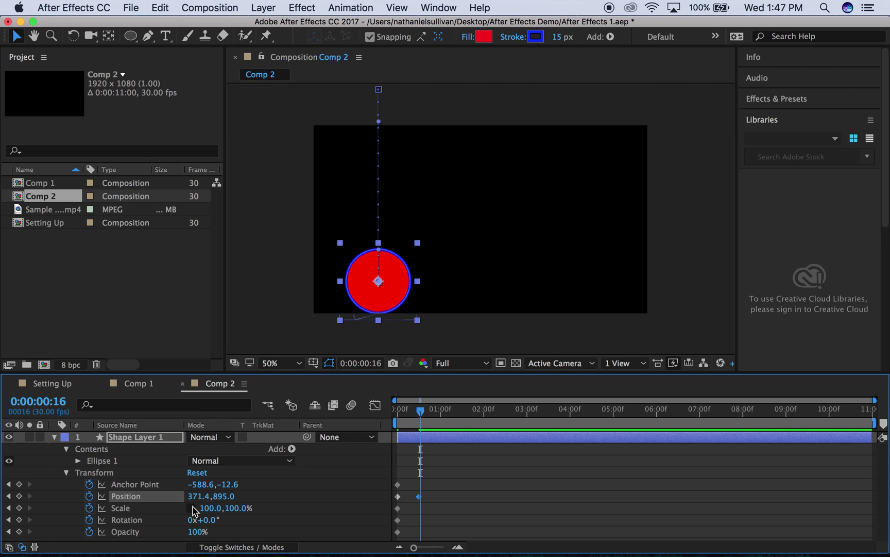
{"action": "mouse_move", "coordinate": [232, 512]}
{"action": "left_mouse_down"}
{"action": "mouse_move", "coordinate": [224, 513]}
{"action": "mouse_move", "coordinate": [250, 513]}
{"action": "mouse_move", "coordinate": [216, 513]}
{"action": "left_mouse_up"}
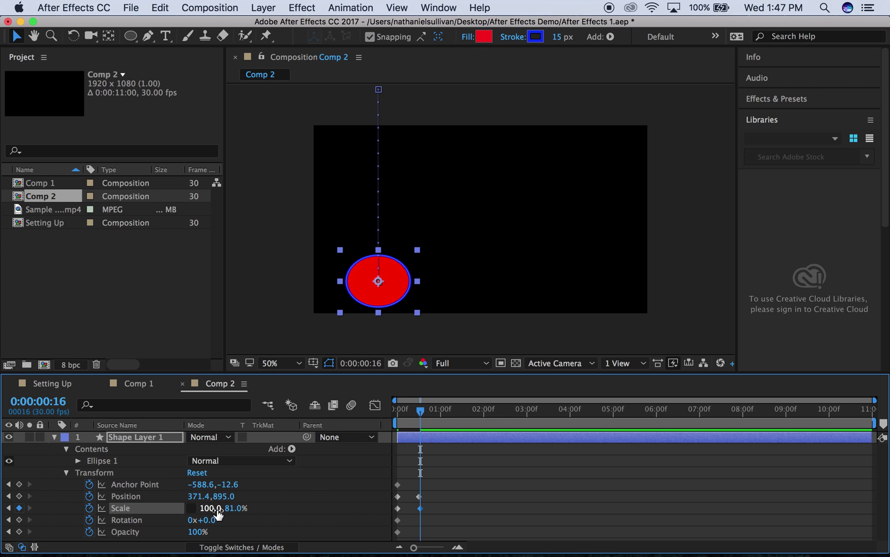
- Back at frame 15, lower the ball's landing Position to 371.4,938.0
{"action": "left_click", "coordinate": [420, 508]}
{"action": "left_click", "coordinate": [8, 508]}
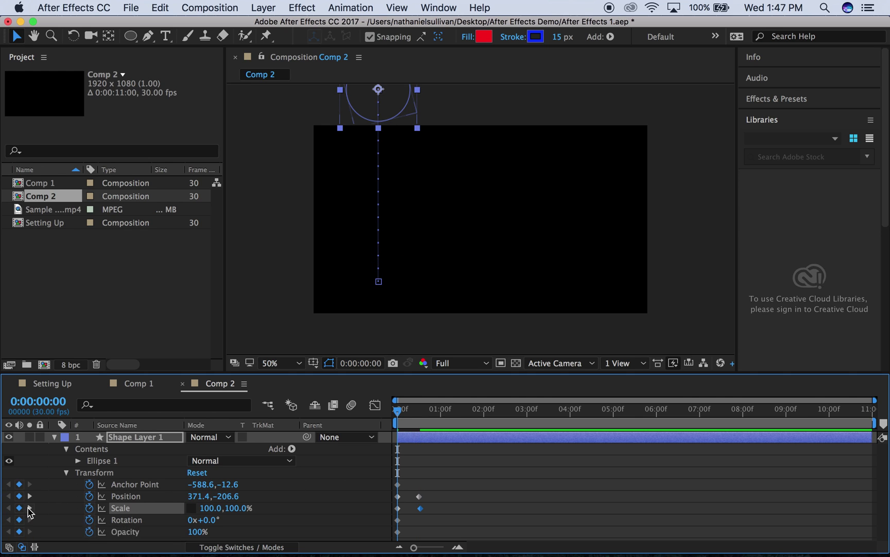
{"action": "left_click", "coordinate": [30, 508]}
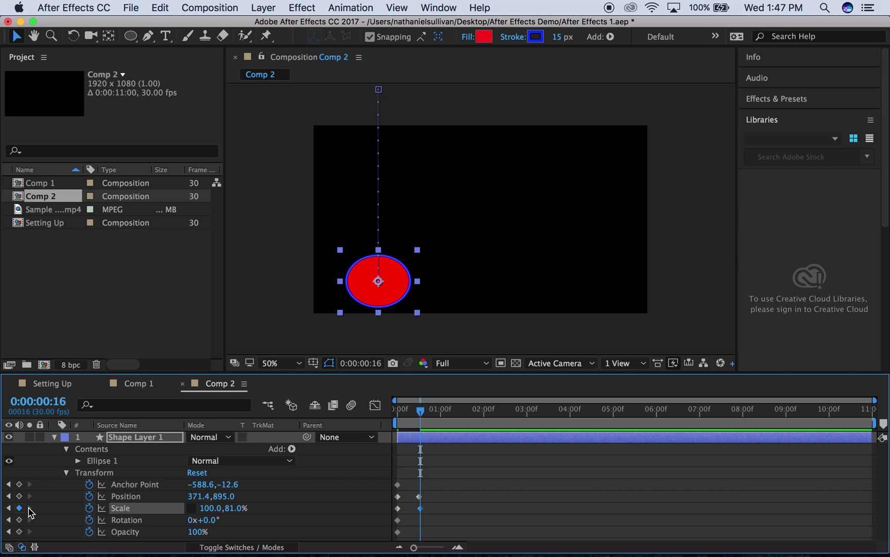
{"action": "left_click", "coordinate": [8, 495]}
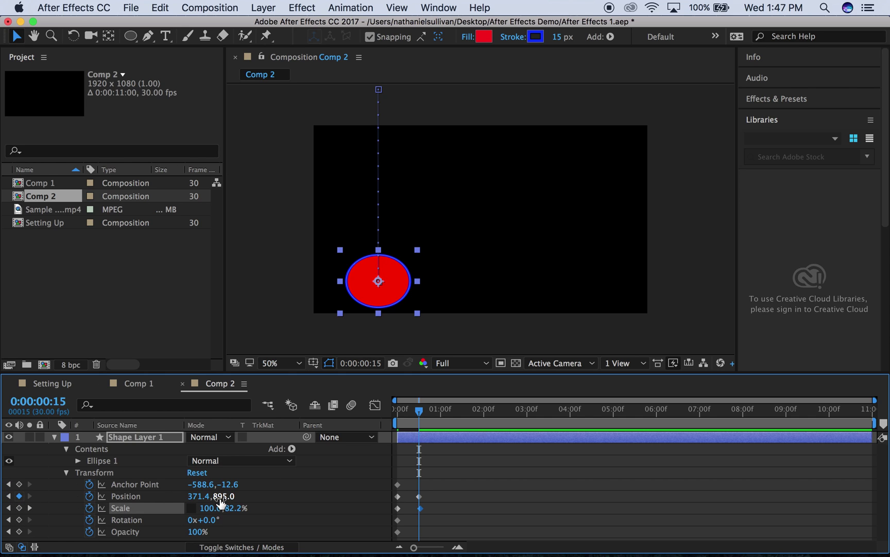
{"action": "left_click_drag", "start_coordinate": [225, 496], "coordinate": [253, 502]}
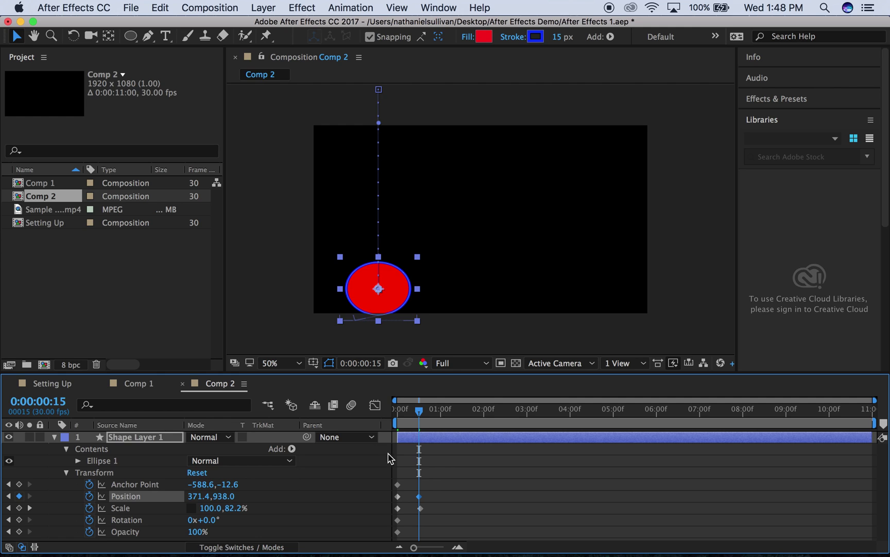
- Preview the bounce with the work area limited to the first two seconds
{"action": "left_click_drag", "start_coordinate": [419, 409], "coordinate": [379, 404]}
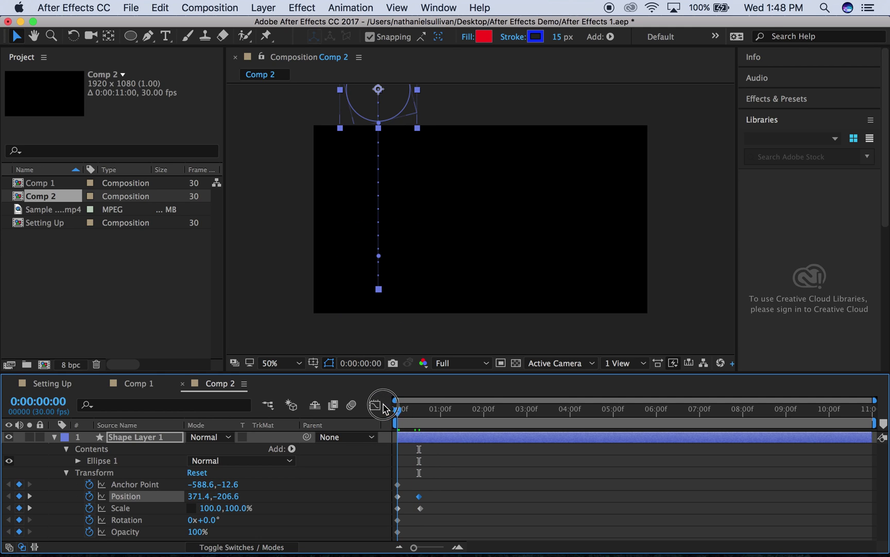
{"action": "key", "text": "space"}
{"action": "key", "text": "space"}
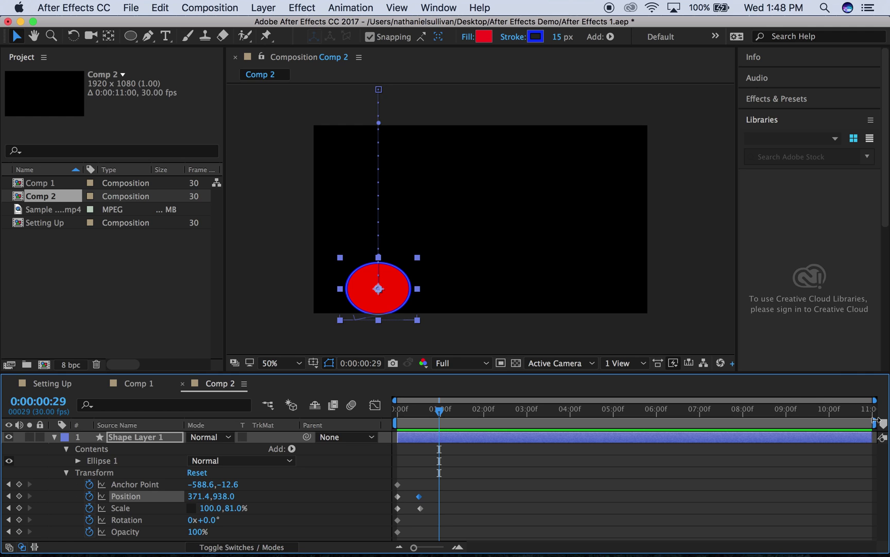
{"action": "mouse_move", "coordinate": [876, 420]}
{"action": "left_mouse_down"}
{"action": "mouse_move", "coordinate": [503, 418]}
{"action": "mouse_move", "coordinate": [475, 409]}
{"action": "mouse_move", "coordinate": [373, 407]}
{"action": "left_mouse_up"}
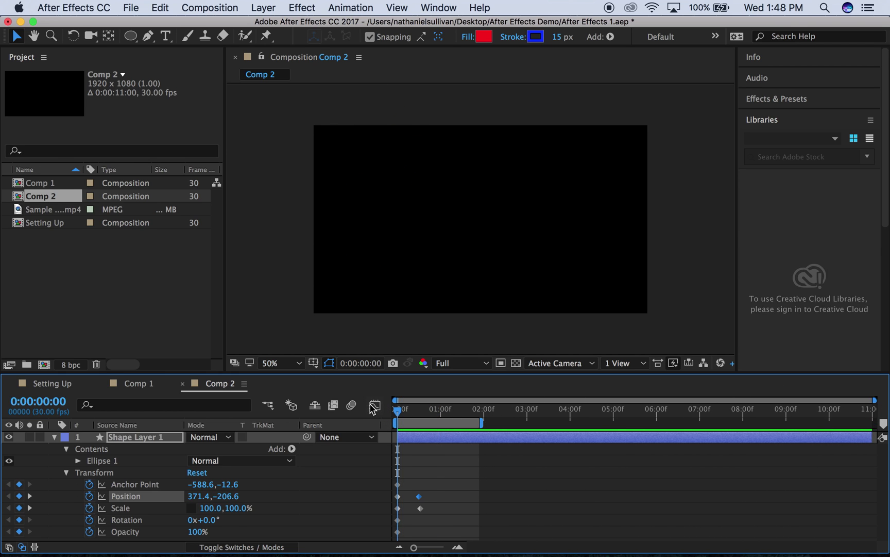
{"action": "key", "text": "space"}
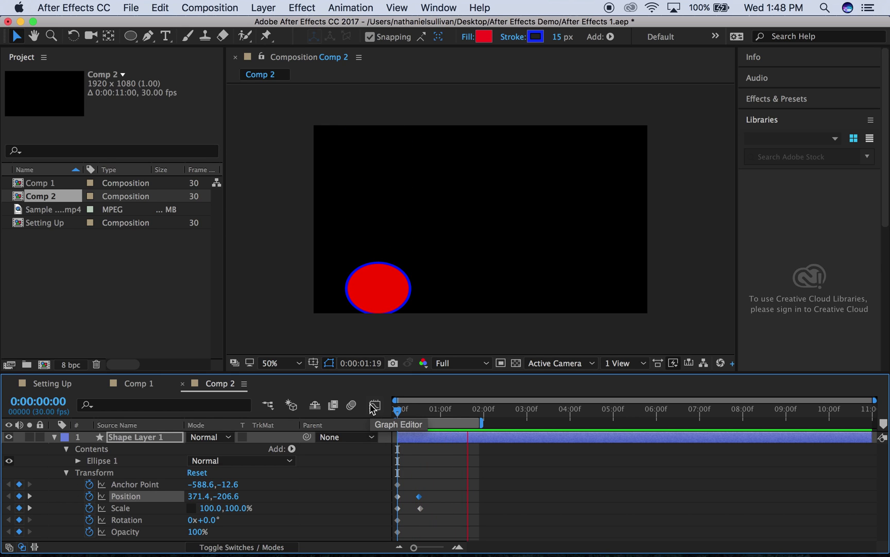
{"action": "key", "text": "space"}
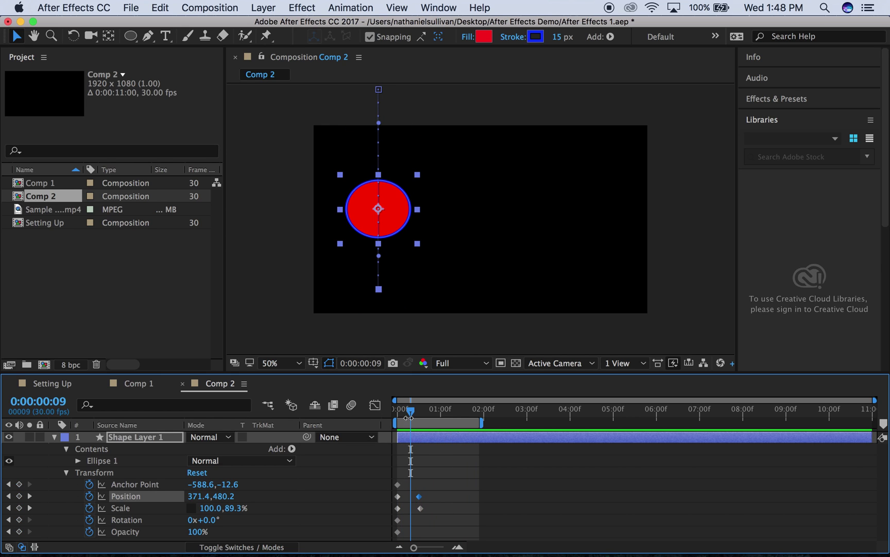
{"action": "left_click_drag", "start_coordinate": [408, 415], "coordinate": [440, 415]}
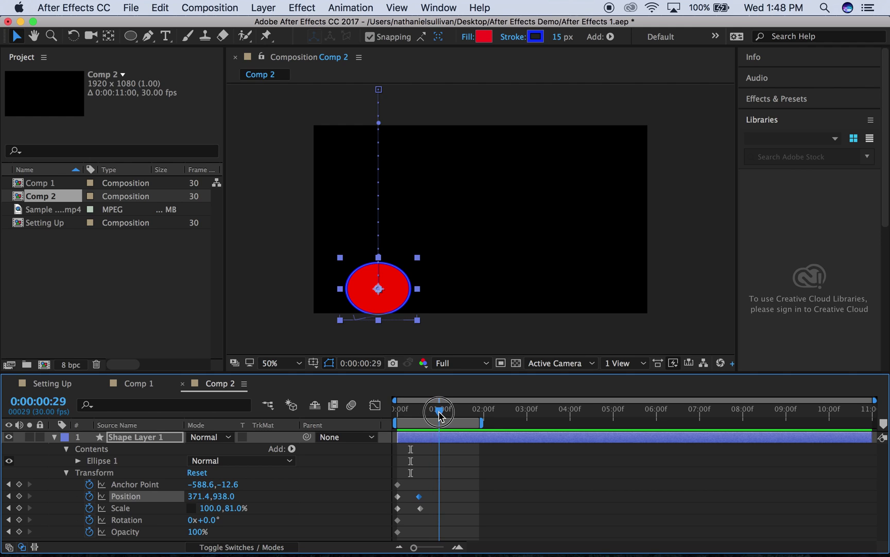
- At 0:00:01:15, raise the ball's Position back up for the rebound
{"action": "left_click", "coordinate": [361, 363]}
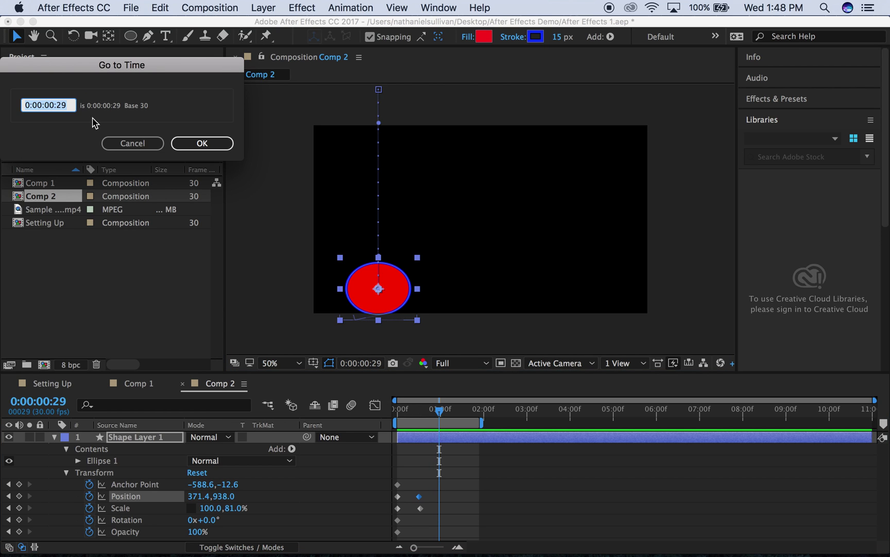
{"action": "left_click", "coordinate": [66, 101]}
{"action": "key", "text": "BackSpace"}
{"action": "key", "text": "BackSpace"}
{"action": "left_click", "coordinate": [225, 143]}
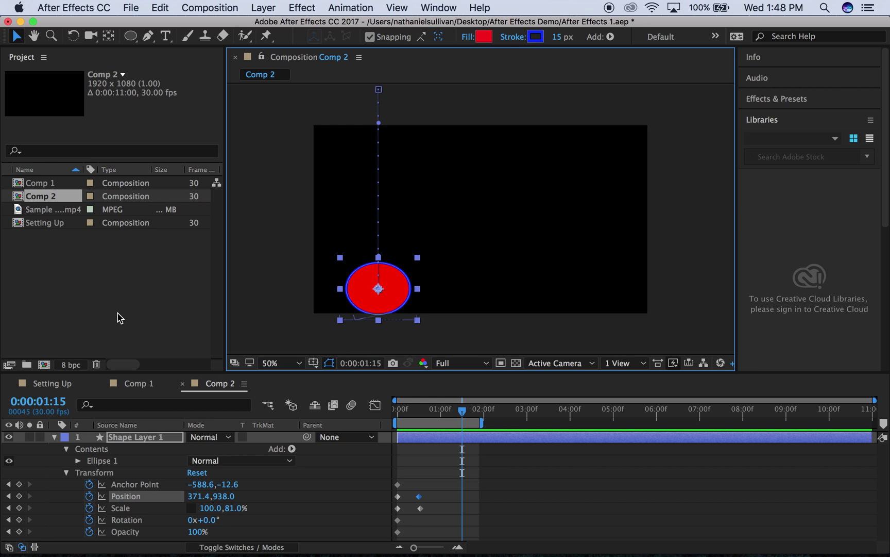
{"action": "left_click", "coordinate": [223, 496]}
{"action": "left_click_drag", "start_coordinate": [223, 496], "coordinate": [3, 415]}
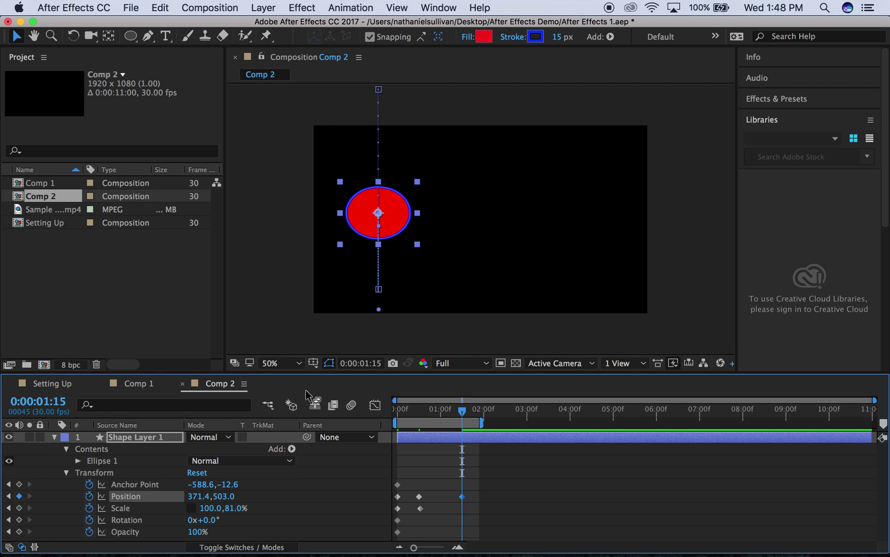
- Step through the Position and Scale keyframes and move to 0:00:00:17
{"action": "left_click", "coordinate": [9, 496]}
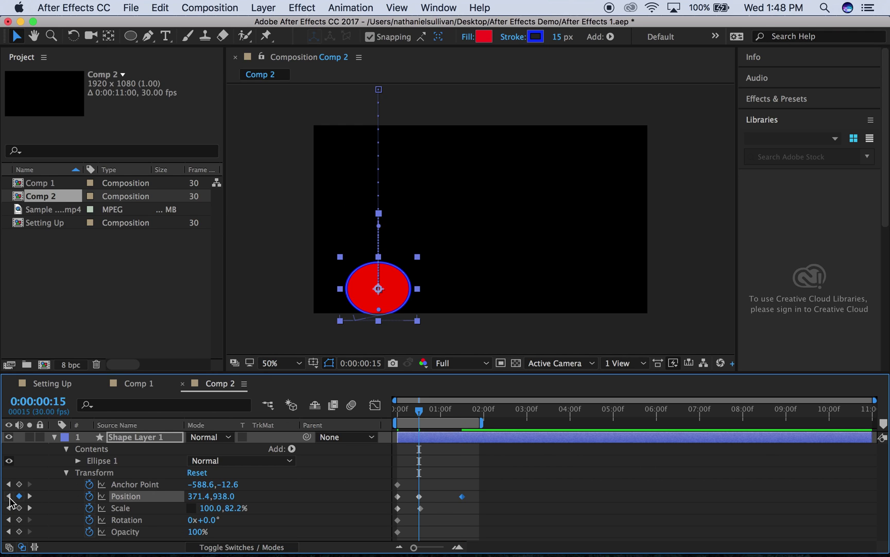
{"action": "left_click", "coordinate": [29, 508]}
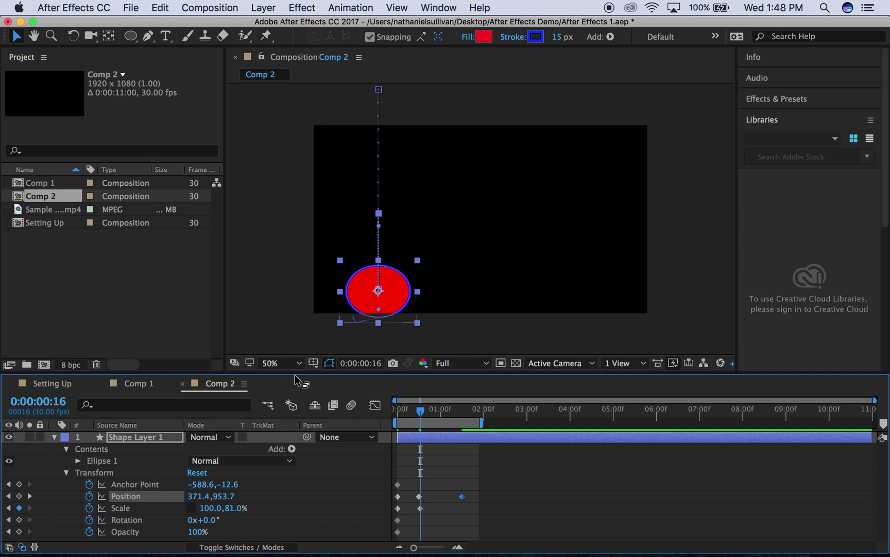
{"action": "left_click", "coordinate": [350, 363]}
{"action": "key", "text": "Right"}
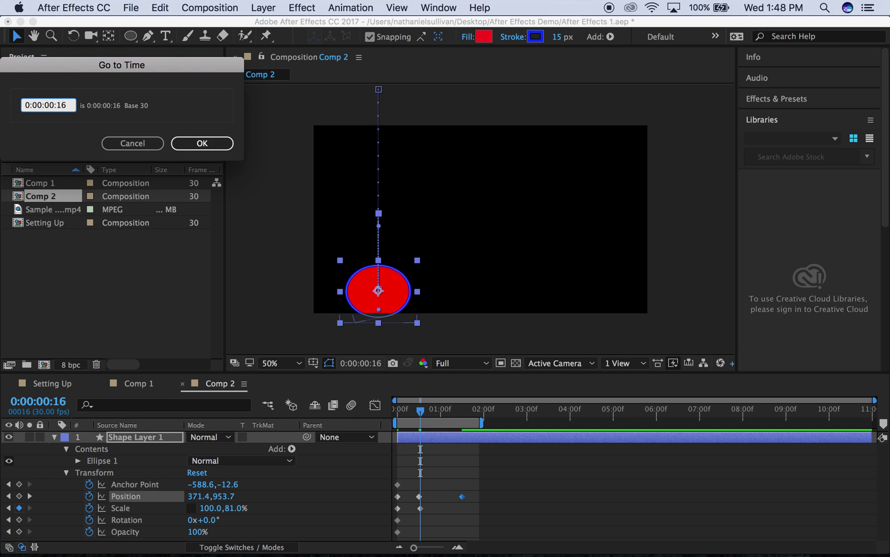
{"action": "key", "text": "Return"}
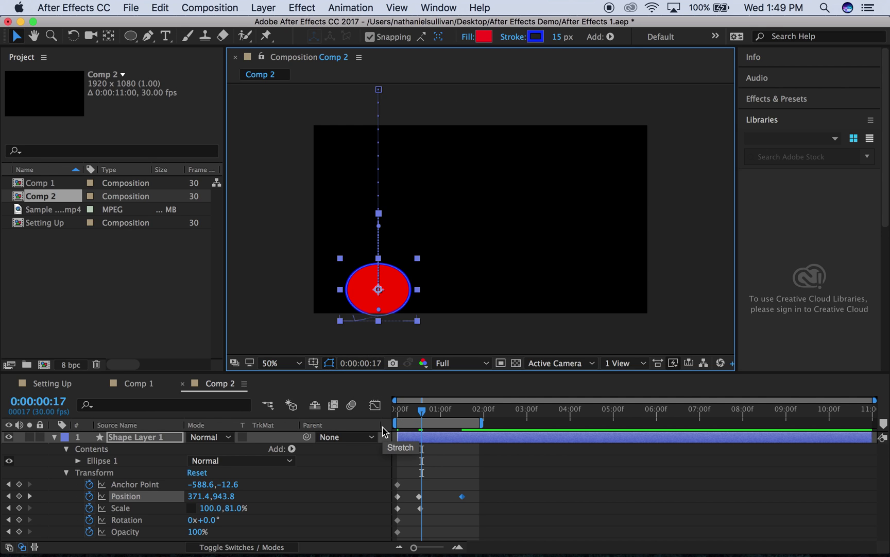
- At 0:00:00:18, add a Scale keyframe restoring the ball to 100.0,100.0%
{"action": "left_click", "coordinate": [367, 363]}
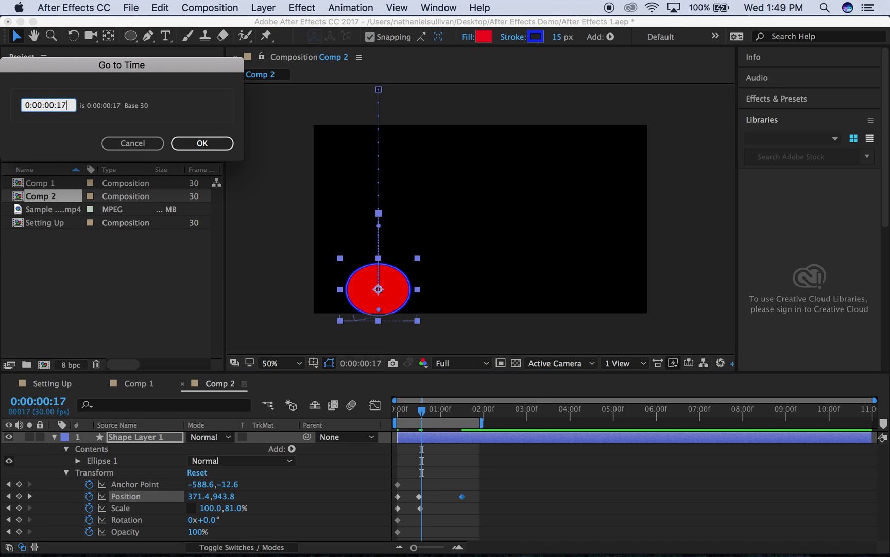
{"action": "type", "text": "8"}
{"action": "key", "text": "Return"}
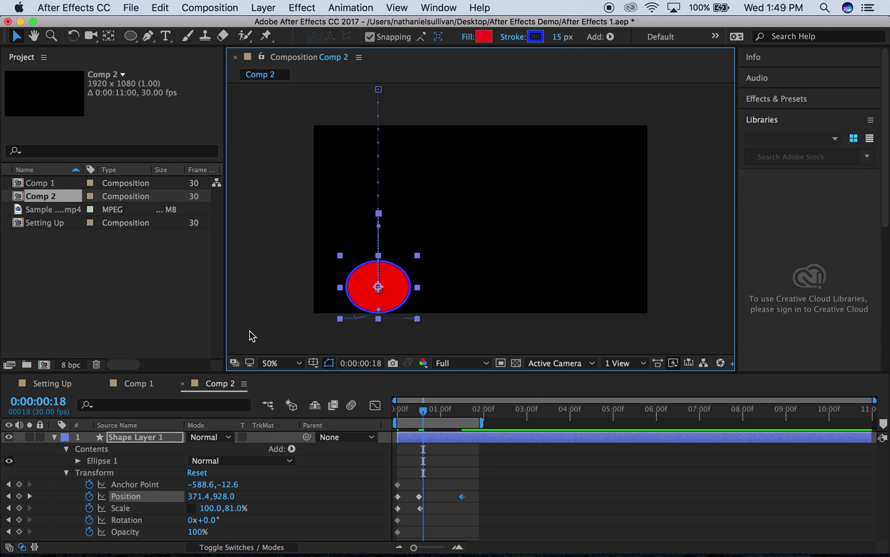
{"action": "left_click", "coordinate": [192, 509]}
{"action": "left_click", "coordinate": [235, 509]}
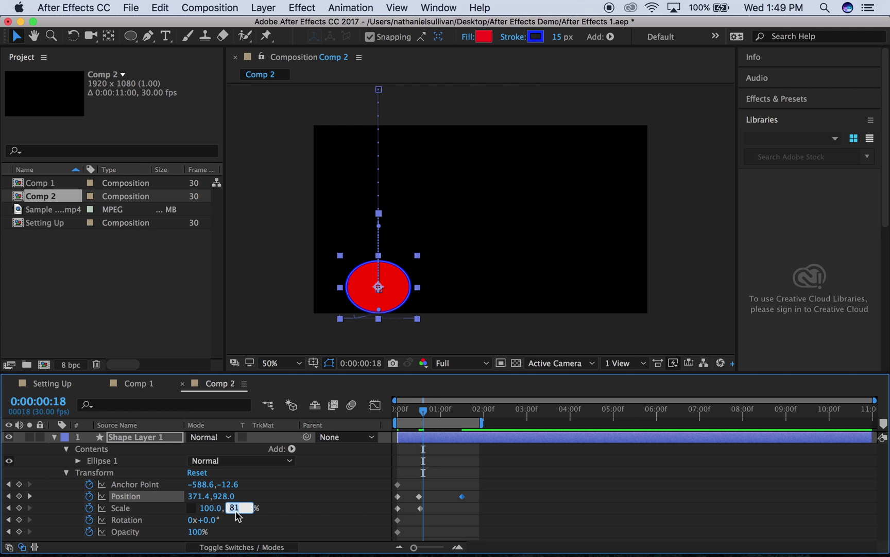
{"action": "key", "text": "Return"}
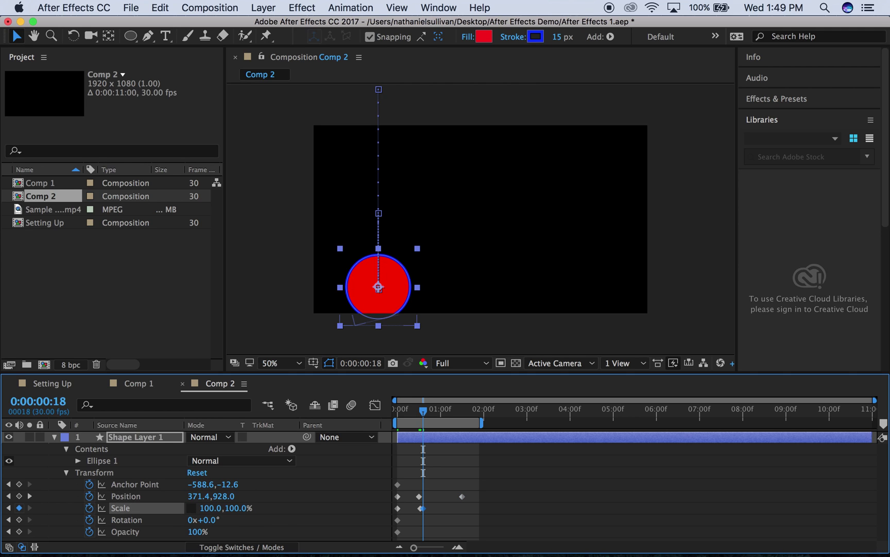
- Move the final round-again Scale keyframe a few frames later, then scrub back to about 0:00:01:24 to review the squash
{"action": "mouse_move", "coordinate": [405, 555]}
{"action": "left_click_drag", "start_coordinate": [423, 509], "coordinate": [428, 511]}
{"action": "mouse_move", "coordinate": [423, 415]}
{"action": "left_mouse_down"}
{"action": "mouse_move", "coordinate": [416, 416]}
{"action": "mouse_move", "coordinate": [430, 416]}
{"action": "mouse_move", "coordinate": [413, 417]}
{"action": "mouse_move", "coordinate": [446, 420]}
{"action": "mouse_move", "coordinate": [406, 418]}
{"action": "mouse_move", "coordinate": [501, 418]}
{"action": "mouse_move", "coordinate": [487, 411]}
{"action": "left_mouse_up"}
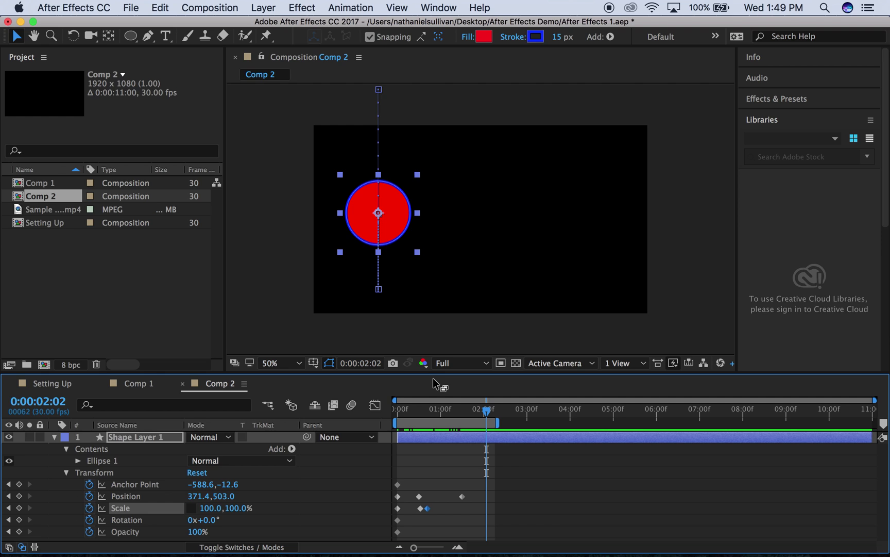
{"action": "mouse_move", "coordinate": [487, 410]}
{"action": "left_mouse_down"}
{"action": "mouse_move", "coordinate": [458, 408]}
{"action": "mouse_move", "coordinate": [481, 399]}
{"action": "left_mouse_up"}
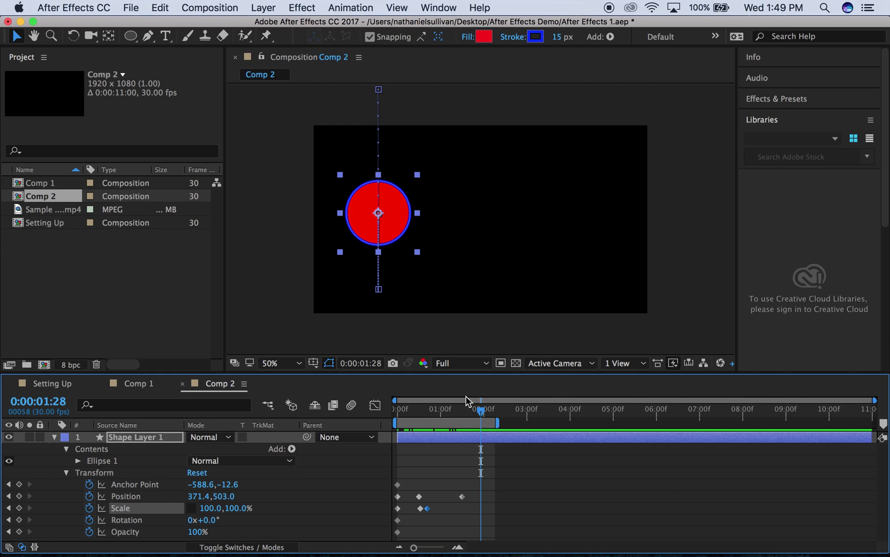
- At 0:00:02:00, drop the ball's Position Y to 895.0, then preview from the start
{"action": "left_click", "coordinate": [361, 363]}
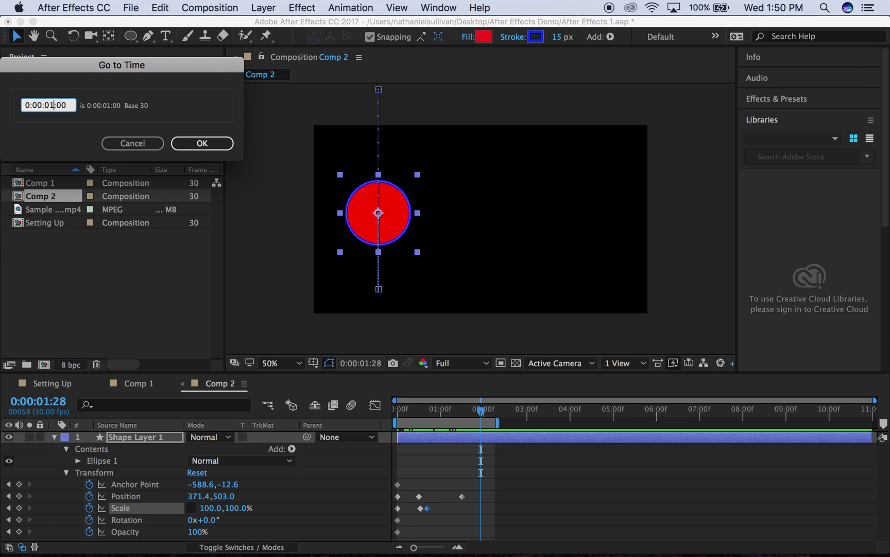
{"action": "key", "text": "Return"}
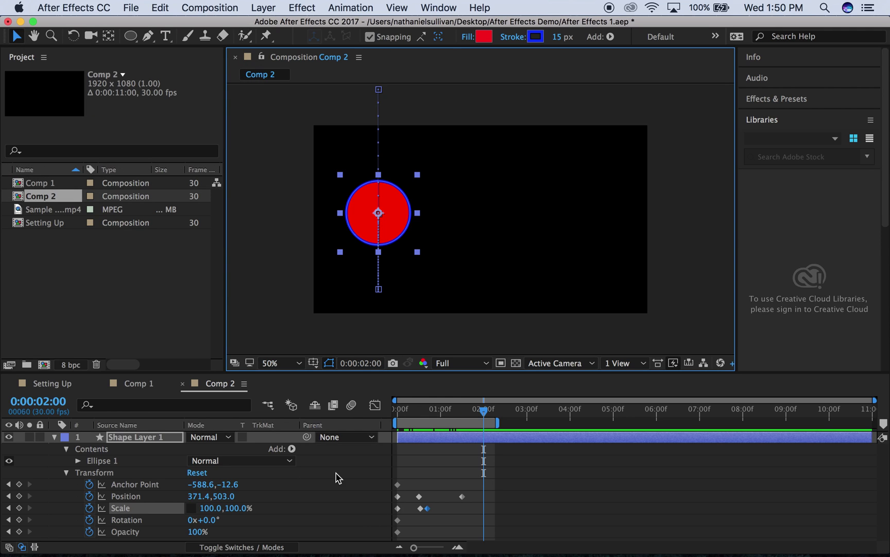
{"action": "left_click", "coordinate": [191, 509]}
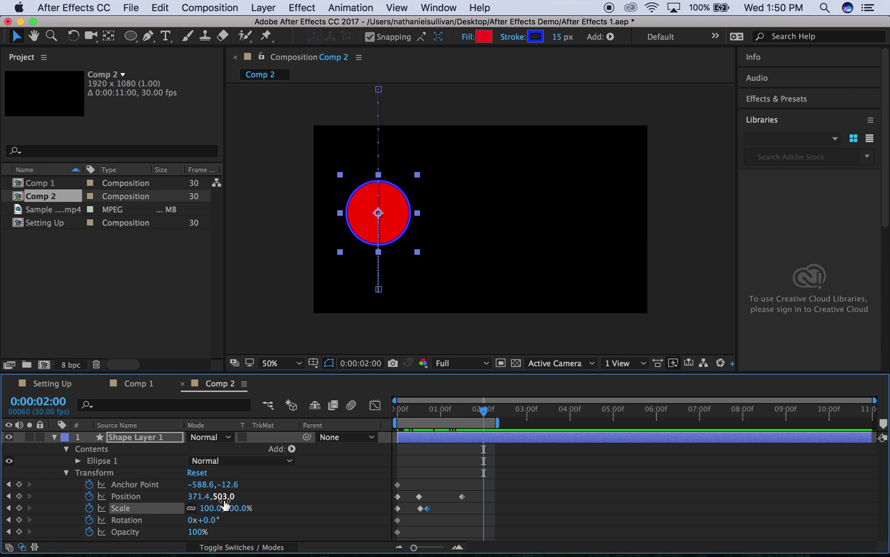
{"action": "left_click_drag", "start_coordinate": [221, 497], "coordinate": [463, 536]}
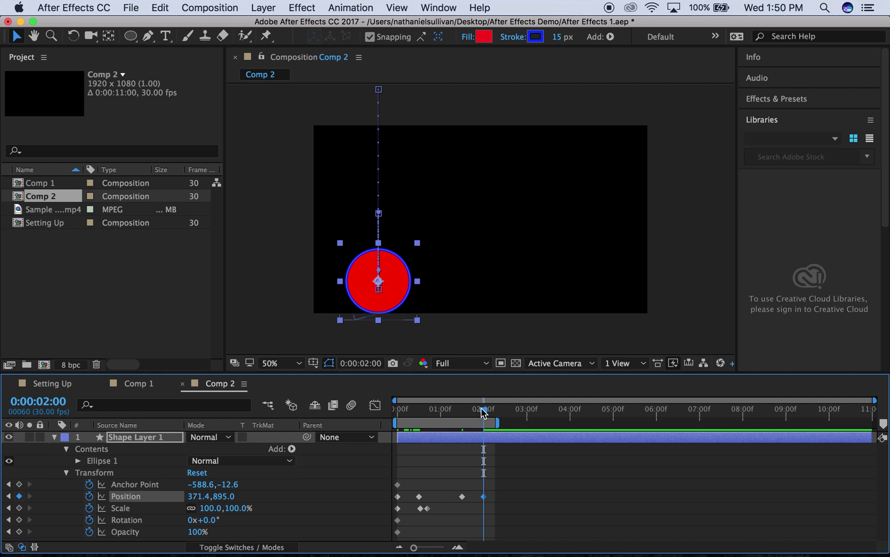
{"action": "left_click_drag", "start_coordinate": [483, 411], "coordinate": [325, 413]}
{"action": "key", "text": "space"}
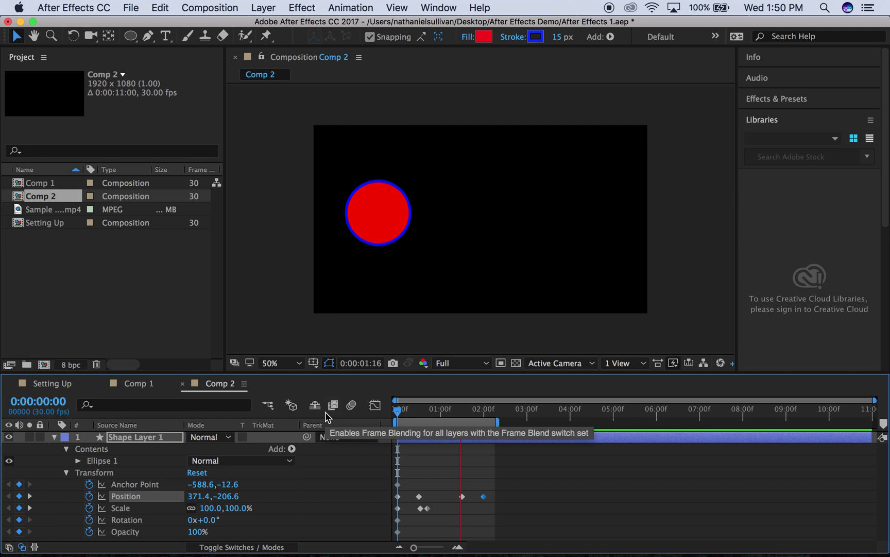
- Shift the rebound and second-landing Position keyframes about half a second earlier, then preview the bounce
{"action": "key", "text": "space"}
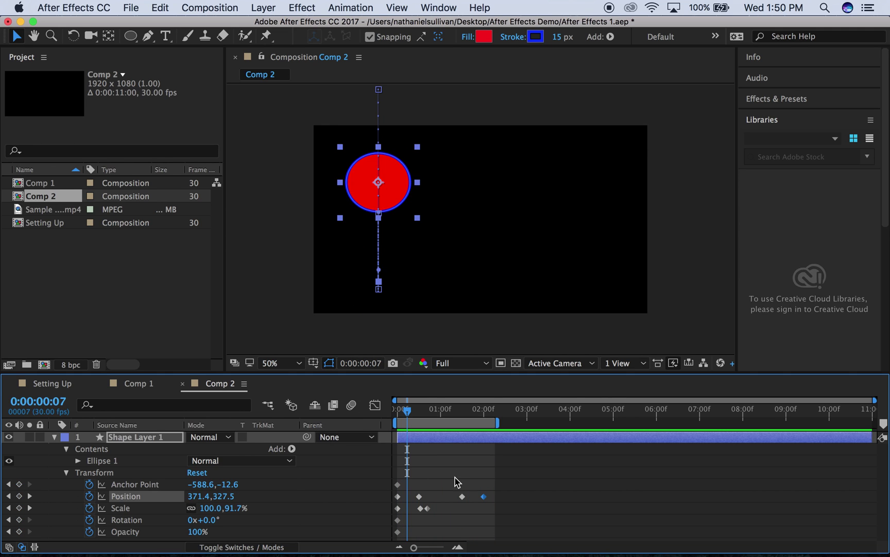
{"action": "left_click", "coordinate": [468, 499]}
{"action": "mouse_move", "coordinate": [468, 503]}
{"action": "left_mouse_down"}
{"action": "mouse_move", "coordinate": [487, 513]}
{"action": "mouse_move", "coordinate": [465, 498]}
{"action": "left_mouse_up"}
{"action": "key", "text": "space"}
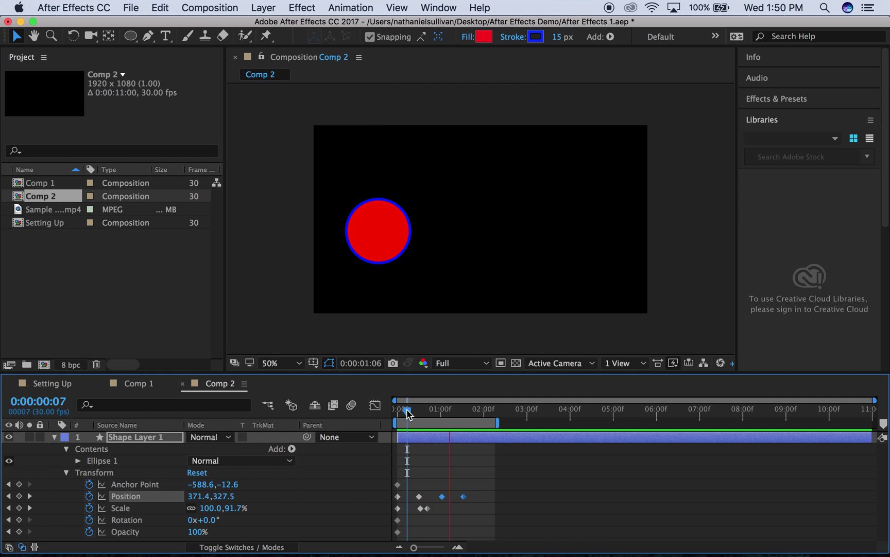